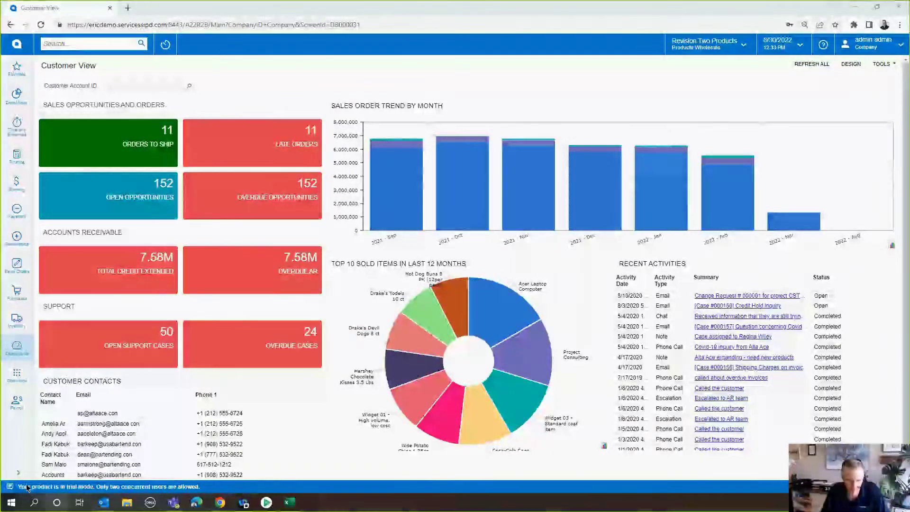
Open the Sales Manager dashboard from the Inventory dashboards
mouse_move(244, 504)
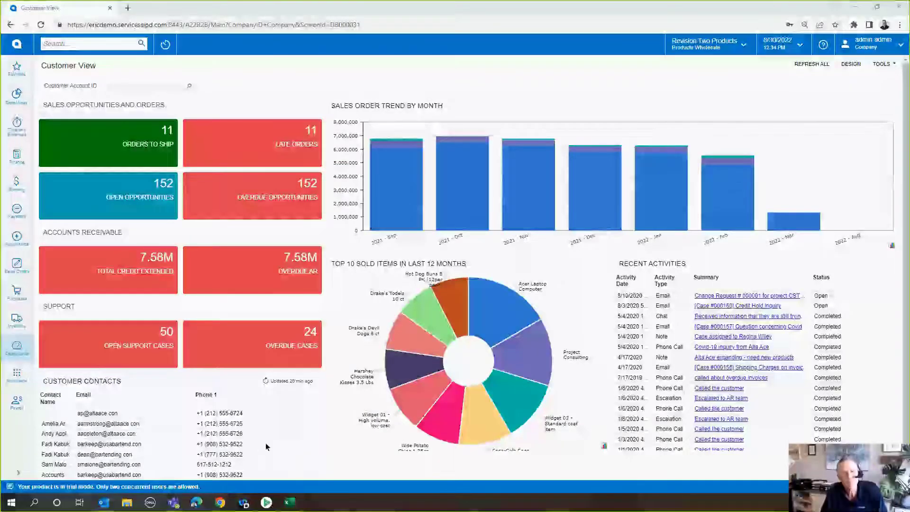
left_click(16, 347)
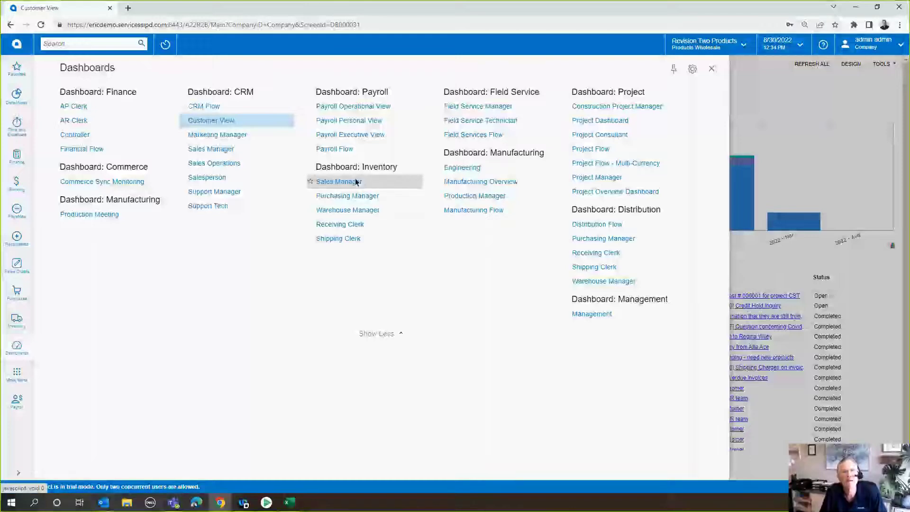
left_click(338, 182)
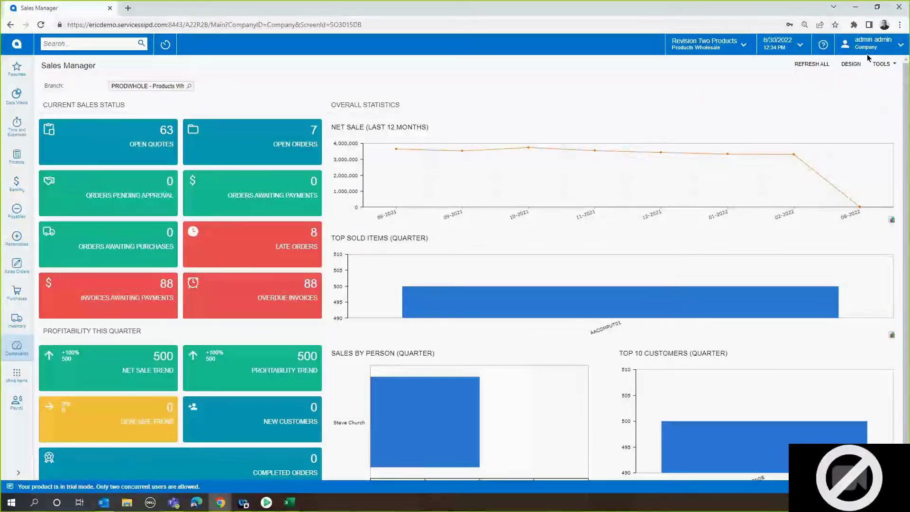
left_click(16, 349)
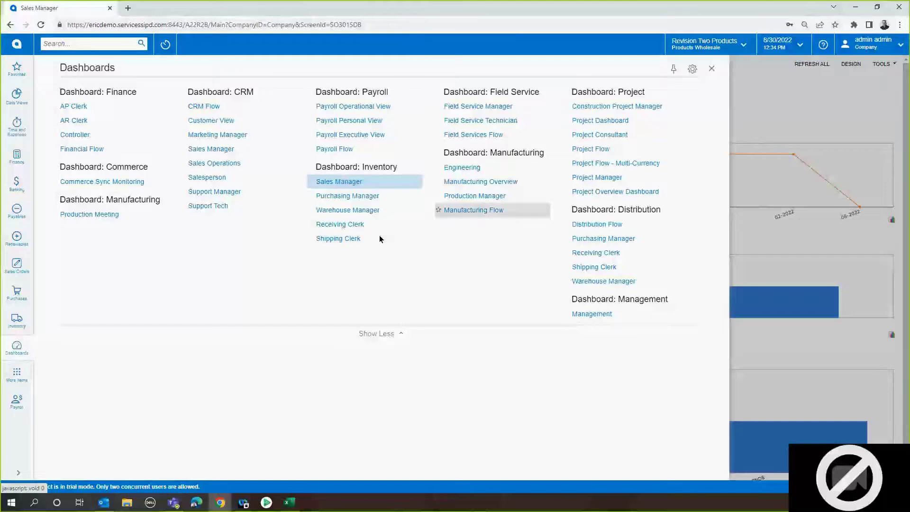
left_click(711, 69)
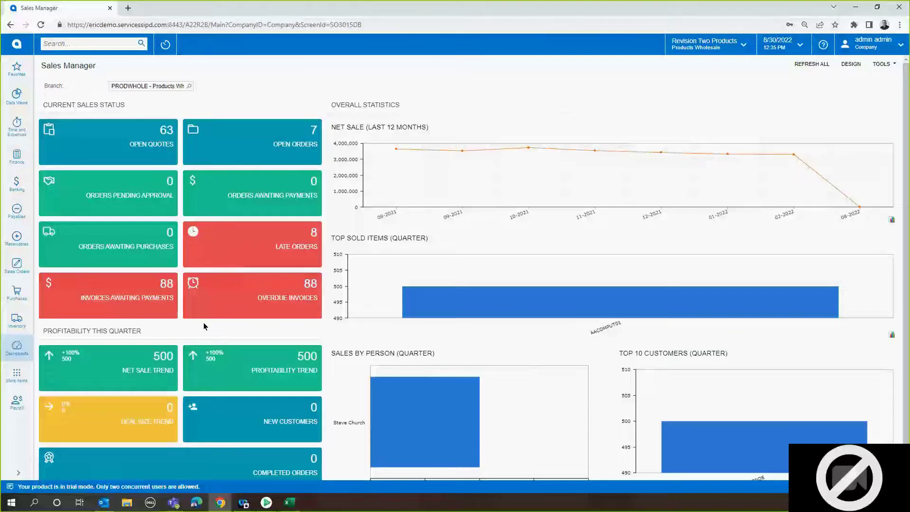
left_click(22, 348)
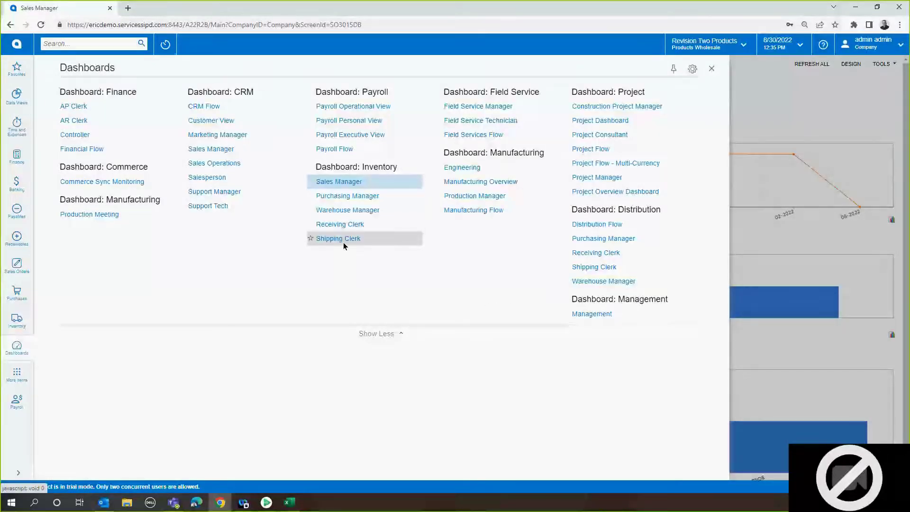
left_click(711, 66)
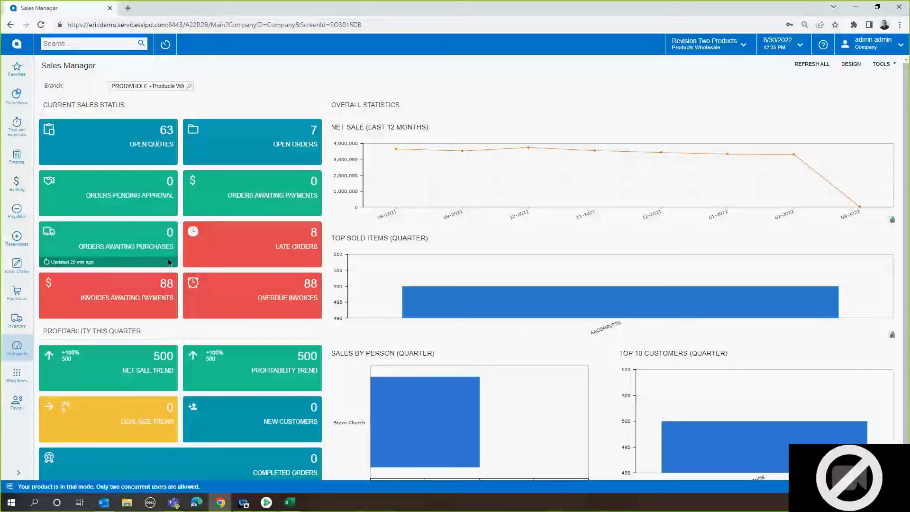
Open the Purchasing Manager dashboard from the Inventory group and set its branch to SERVEAST
mouse_move(426, 460)
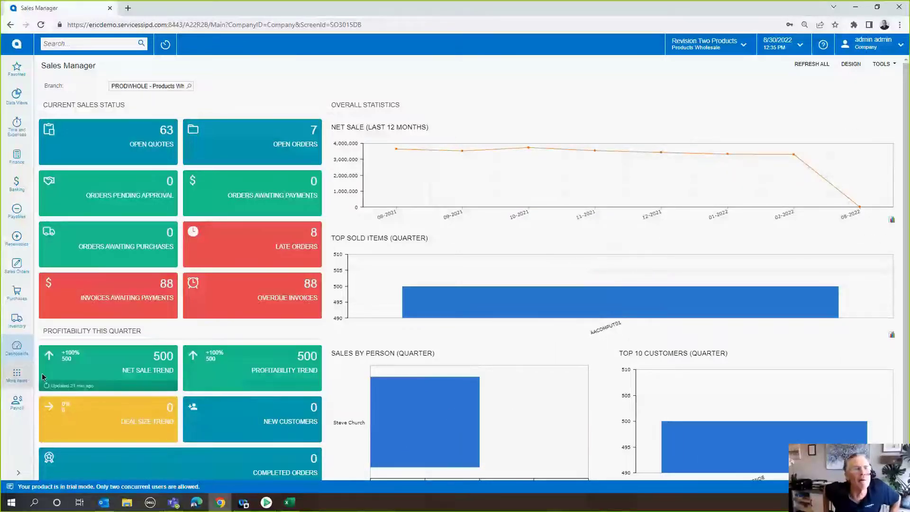
left_click(17, 350)
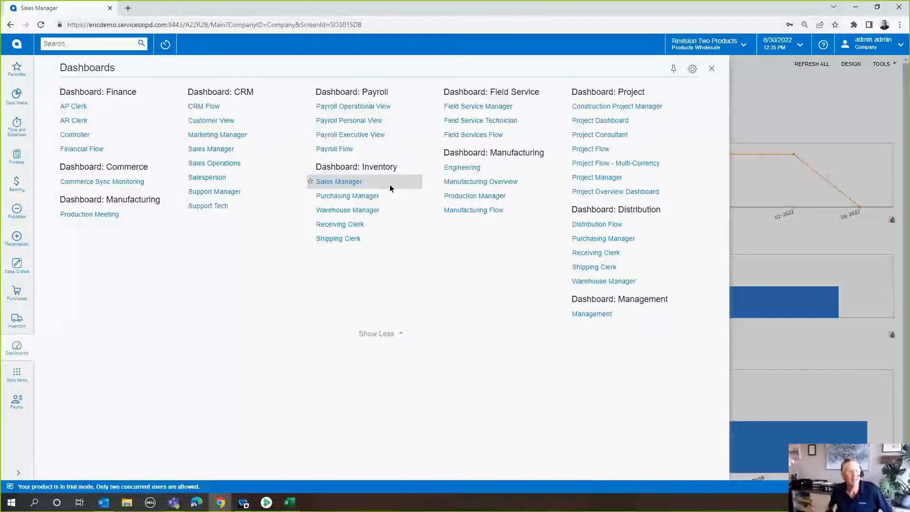
left_click(378, 196)
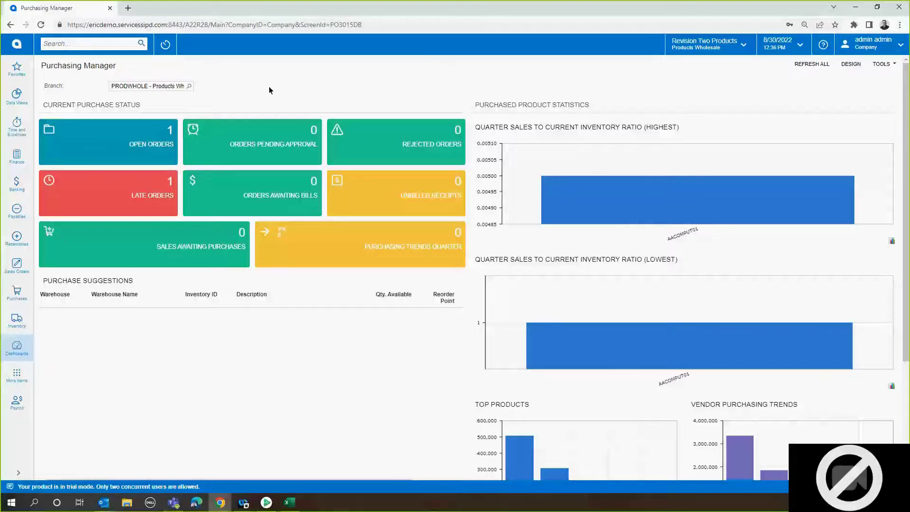
left_click(189, 86)
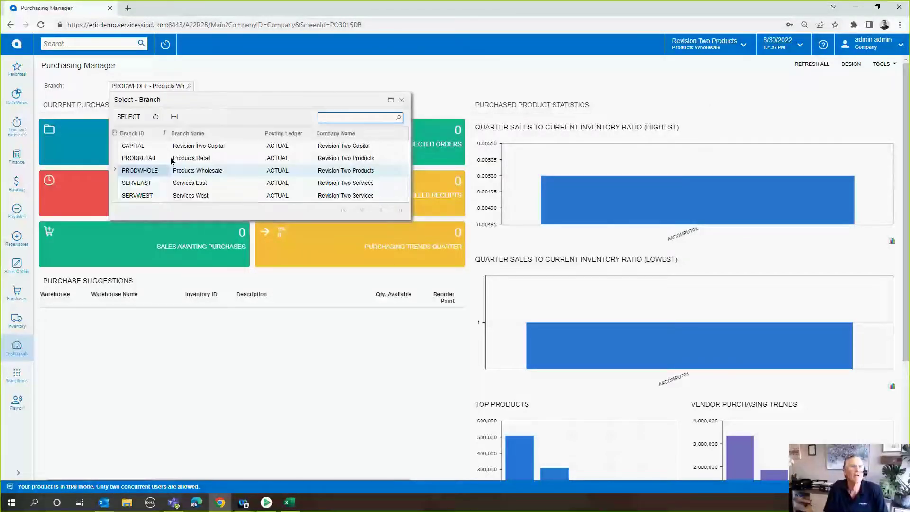
double_click(142, 182)
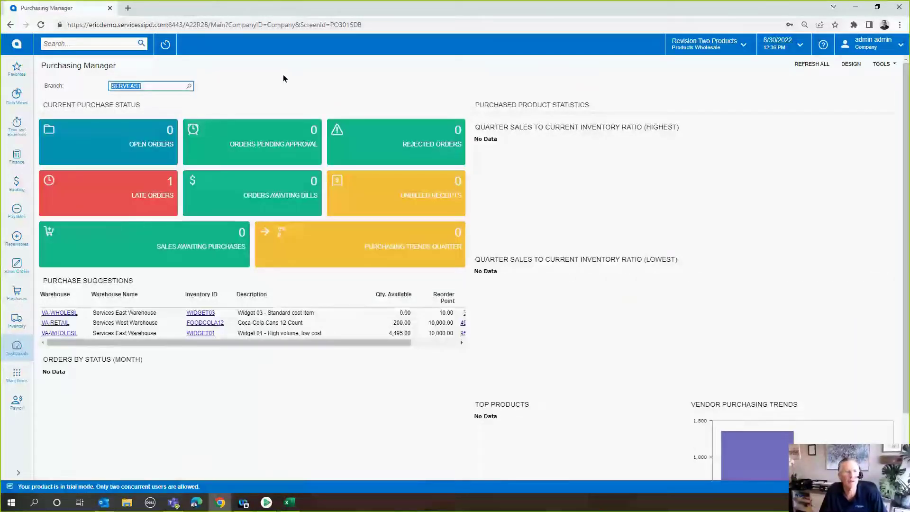
Set the Purchasing Manager dashboard's branch to SERVWEST
left_click(188, 87)
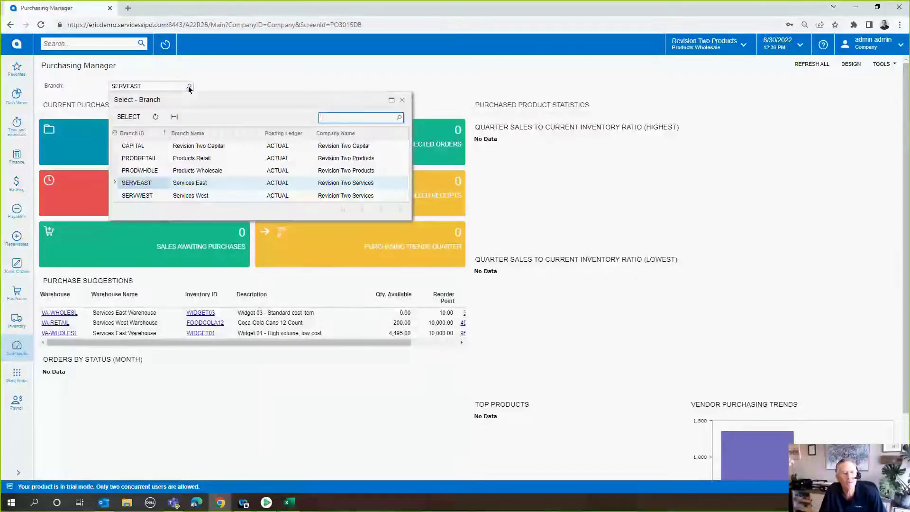
left_click(142, 196)
double_click(142, 196)
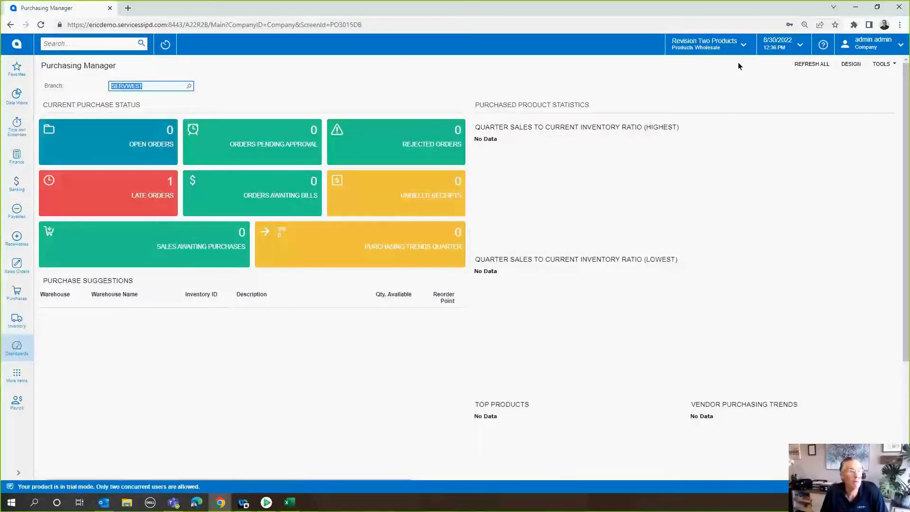
Look at the list of available companies and branches, and return the Purchasing Manager dashboard's branch to SERVEAST
left_click(742, 45)
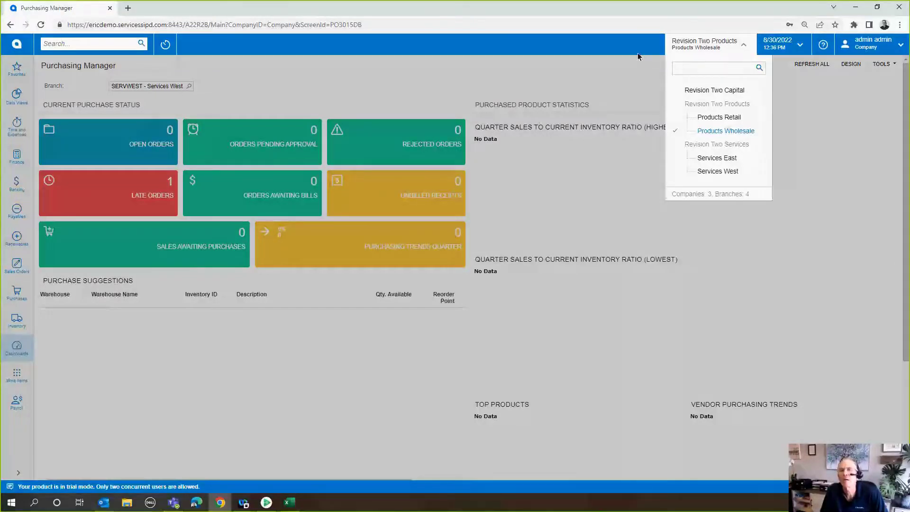
left_click(324, 81)
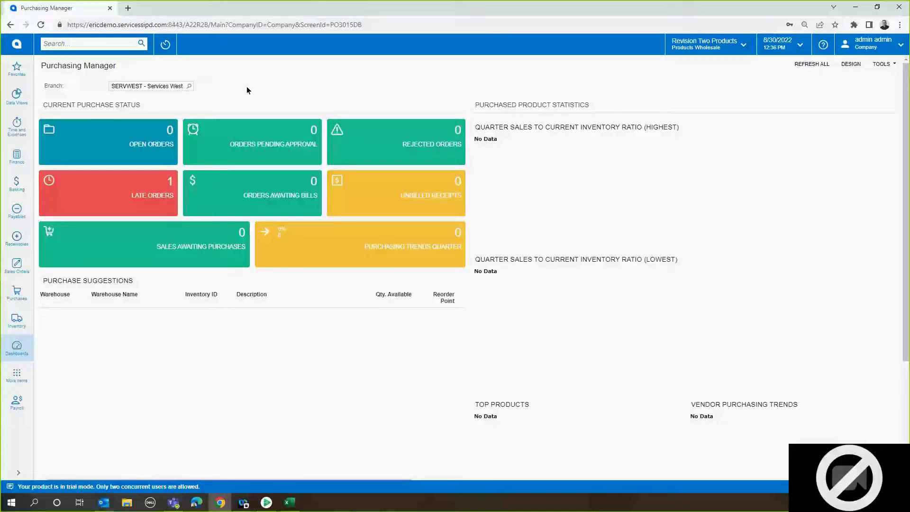
left_click(189, 87)
double_click(155, 183)
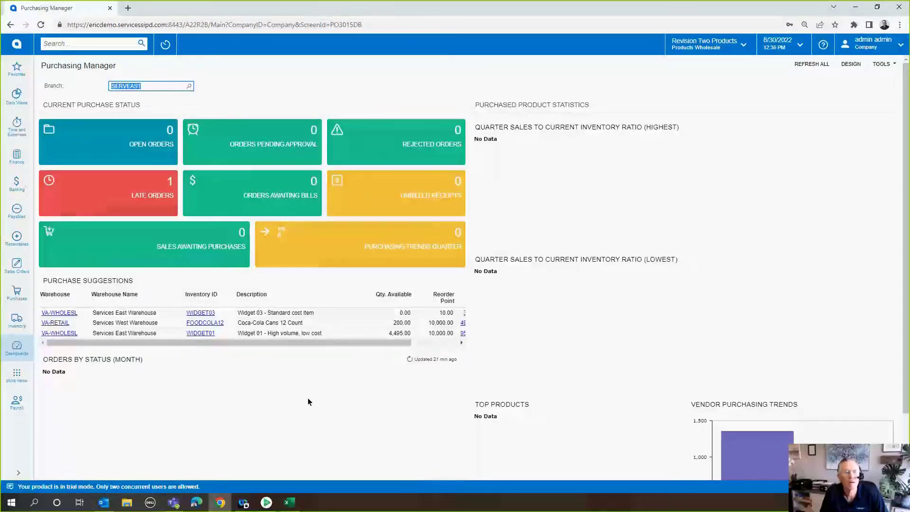
Open the Receiving Clerk dashboard from the Inventory group and set its warehouse to WHOLESALE
left_click(17, 346)
left_click(355, 225)
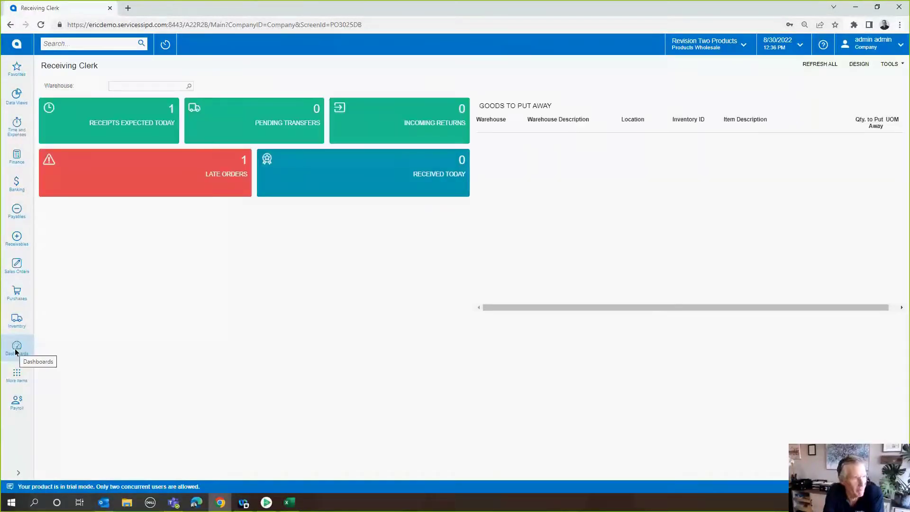
left_click(188, 85)
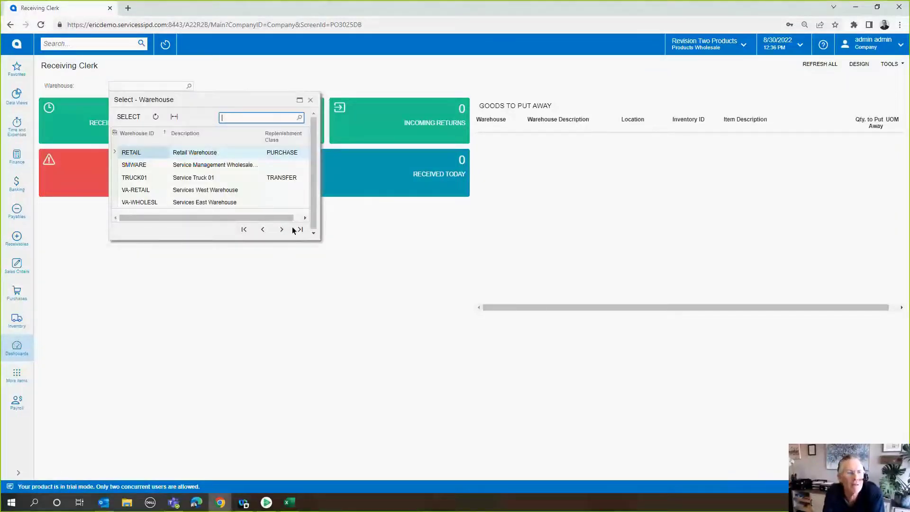
left_click(301, 230)
double_click(168, 200)
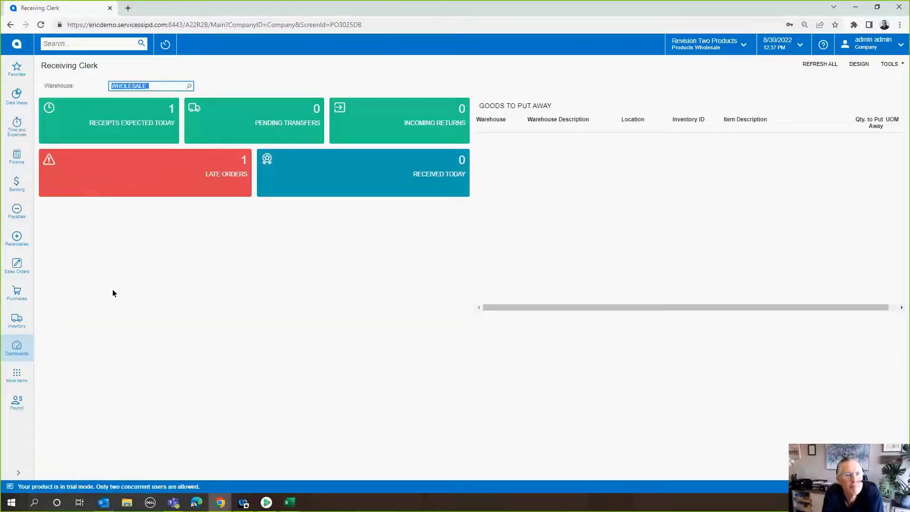
Open the Sales Orders list and show the order status side panel for the Jersey Central Office Equip order
left_click(17, 266)
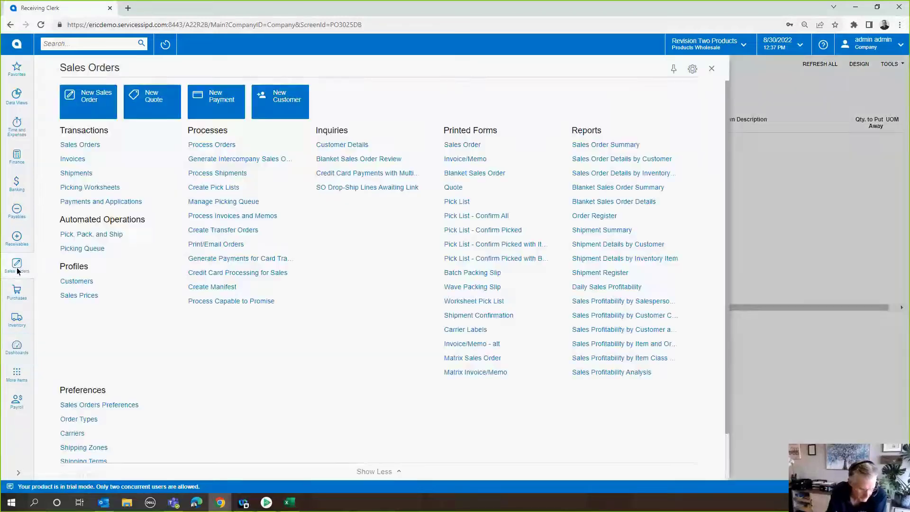
left_click(91, 145)
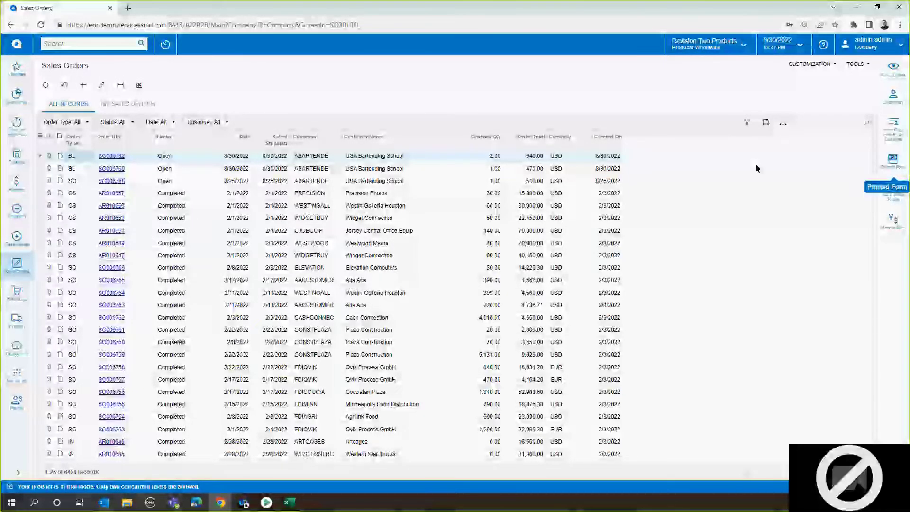
left_click(426, 231)
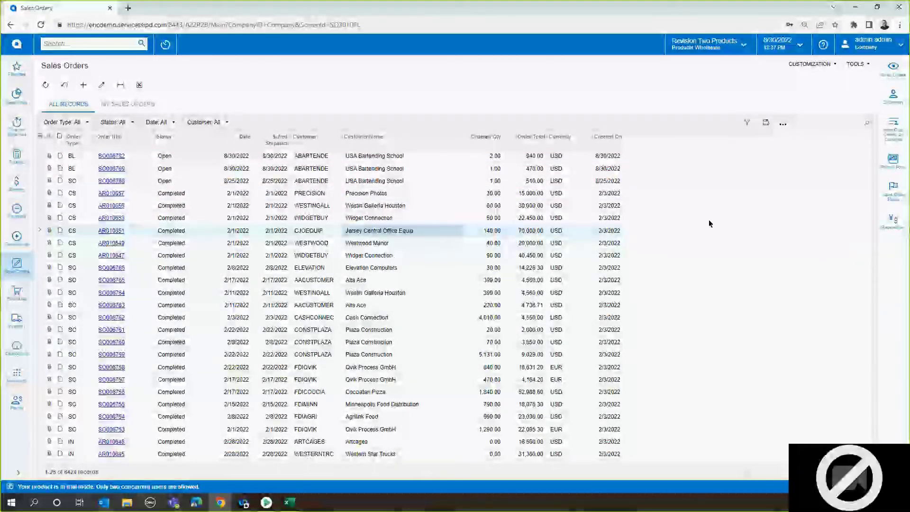
left_click(890, 221)
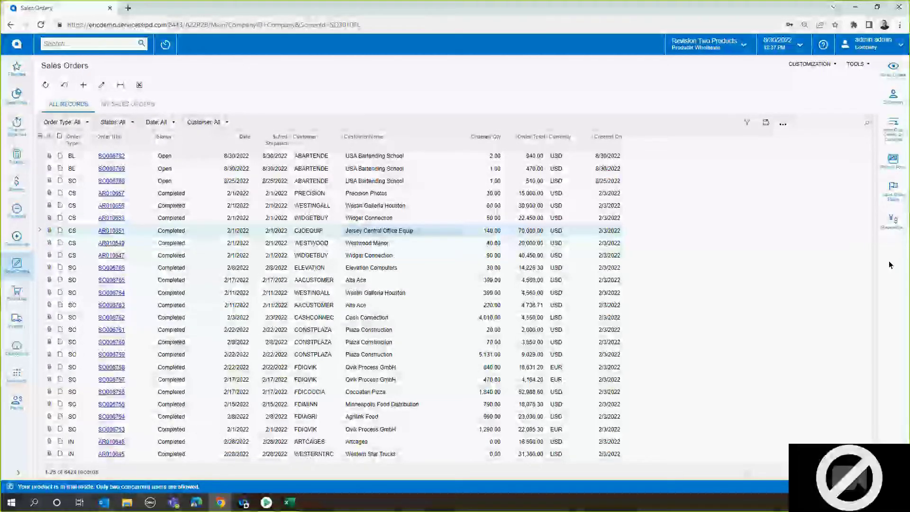
left_click(898, 196)
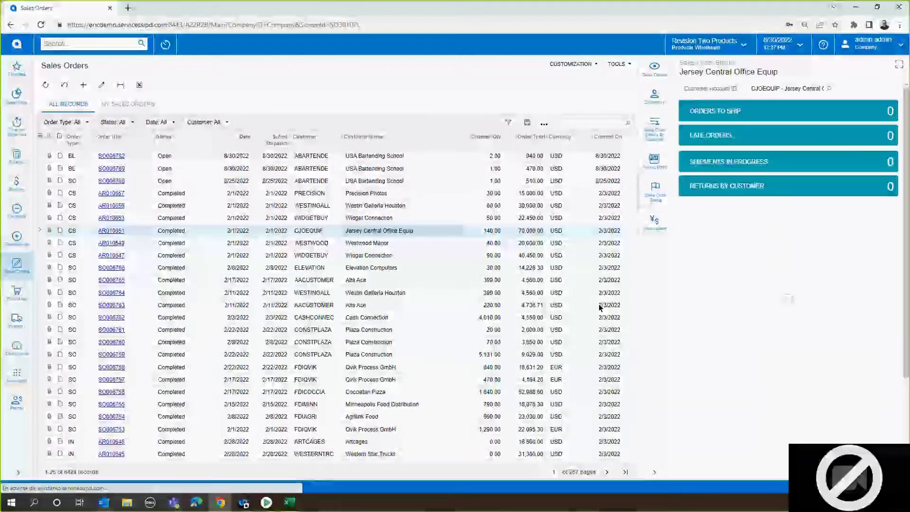
Review the order status side panel for the Westwood Manor, Widget Connection, Elevation Computers and Alta Ace orders
left_click(392, 244)
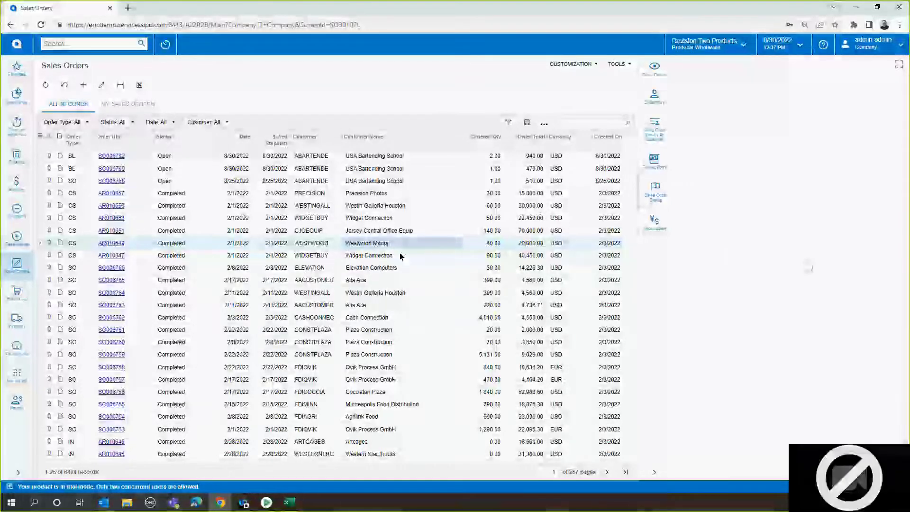
left_click(397, 256)
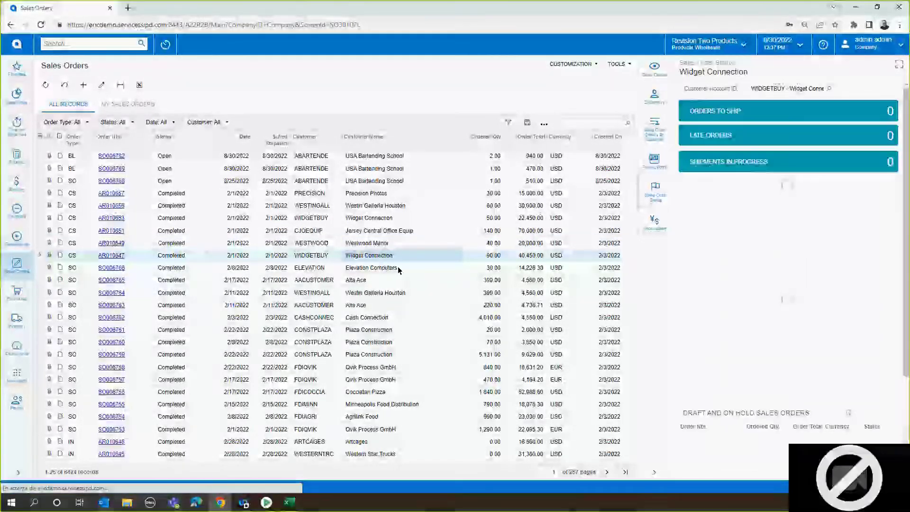
left_click(399, 270)
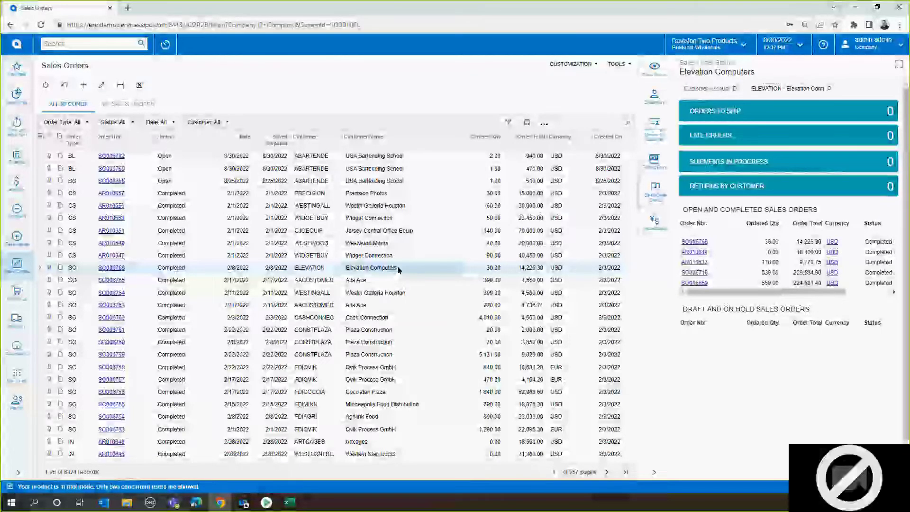
left_click(389, 306)
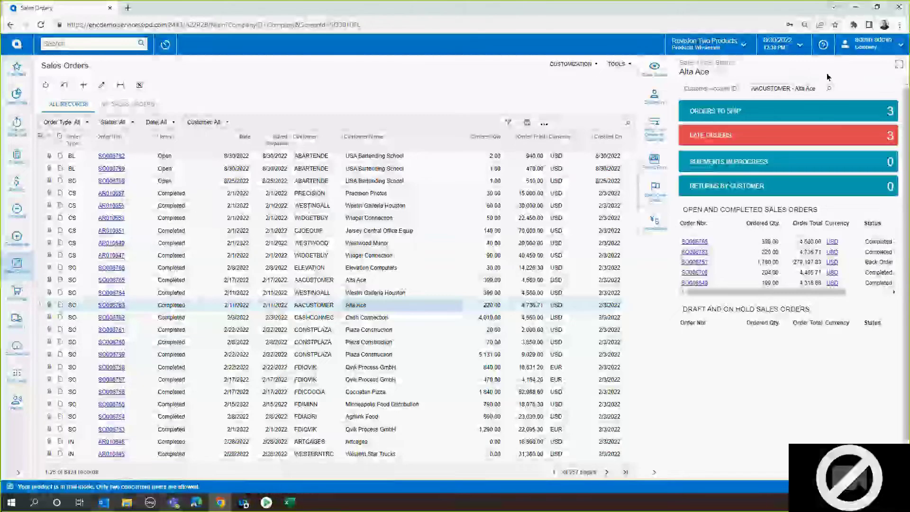
left_click(659, 95)
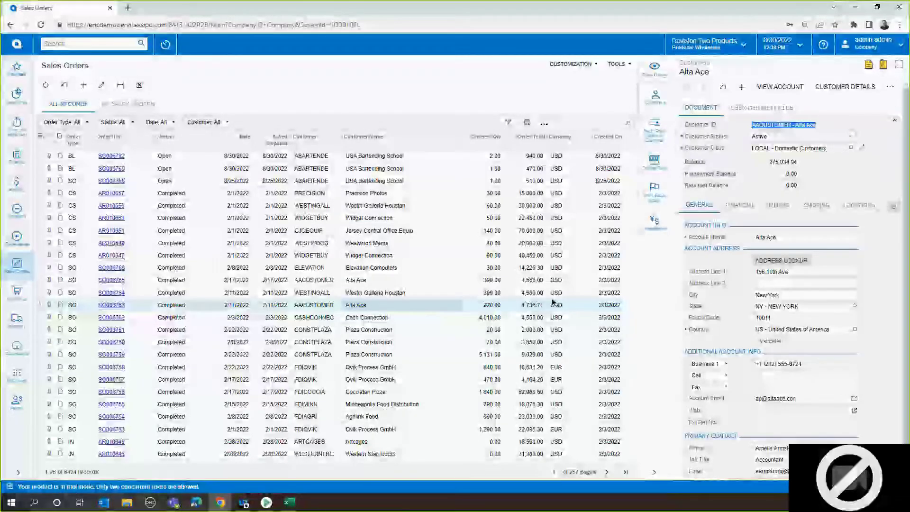
left_click(821, 241)
left_click(813, 283)
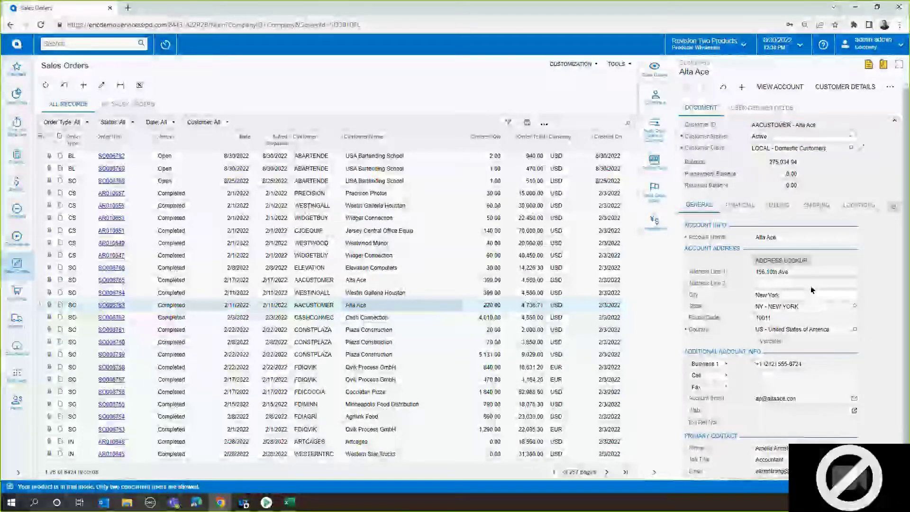
left_click(870, 257)
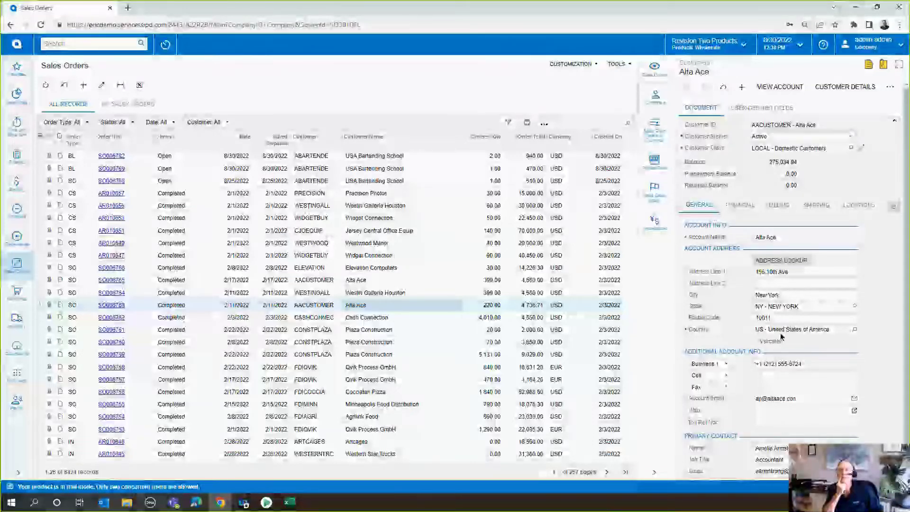
View the customer record in the side panel for the Westin Galleria Houston, Plaza Construction and Cocciatan Pizza orders
left_click(362, 293)
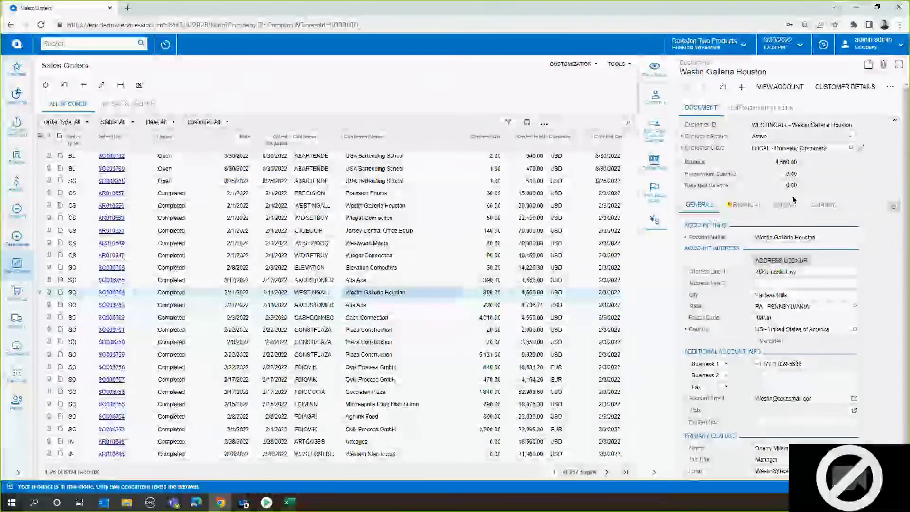
left_click(380, 356)
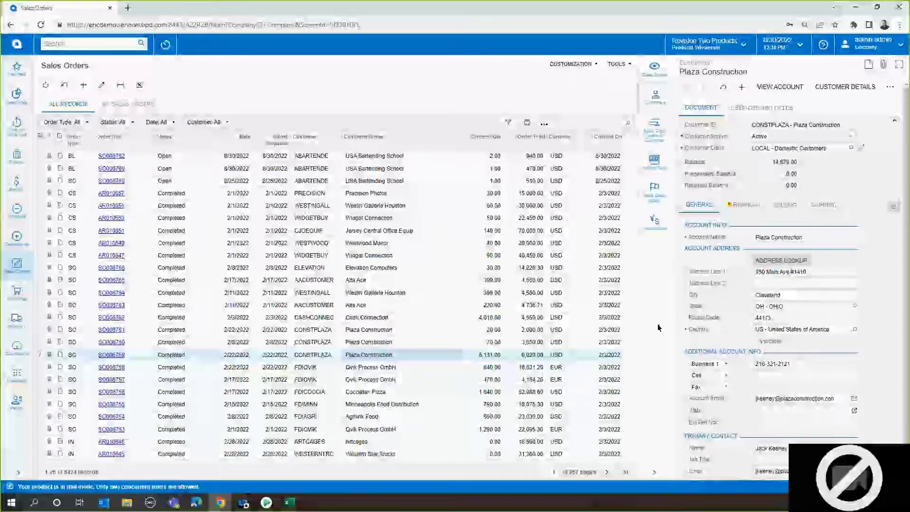
left_click(389, 392)
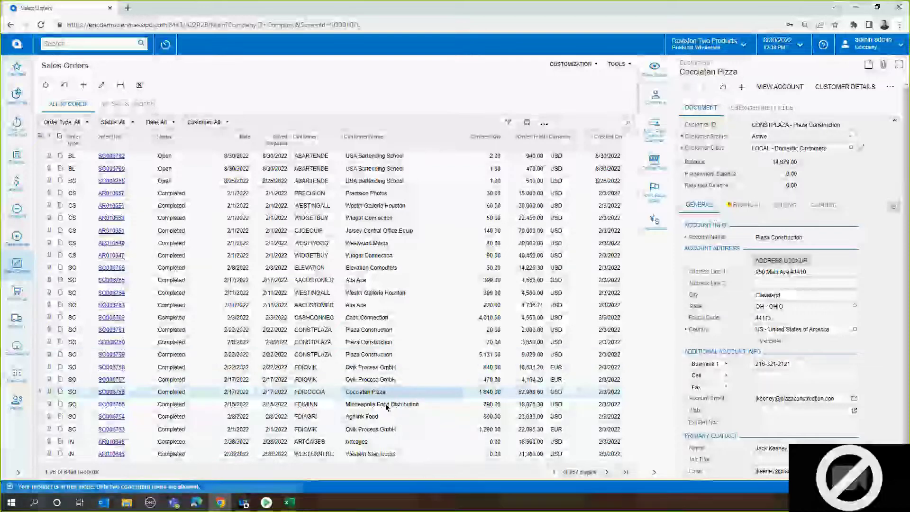
View the Minneapolis Food Distribution customer record in the side panel, expand it to full width and restore it
left_click(388, 406)
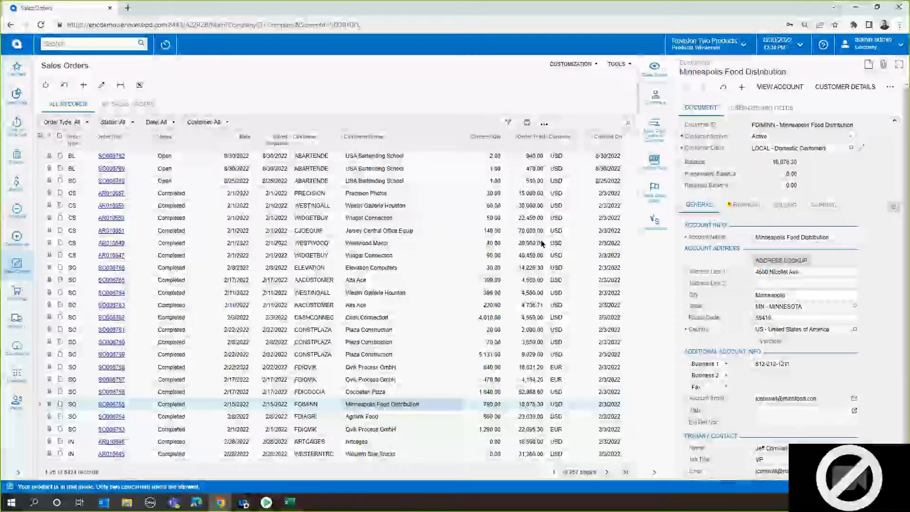
left_click(901, 65)
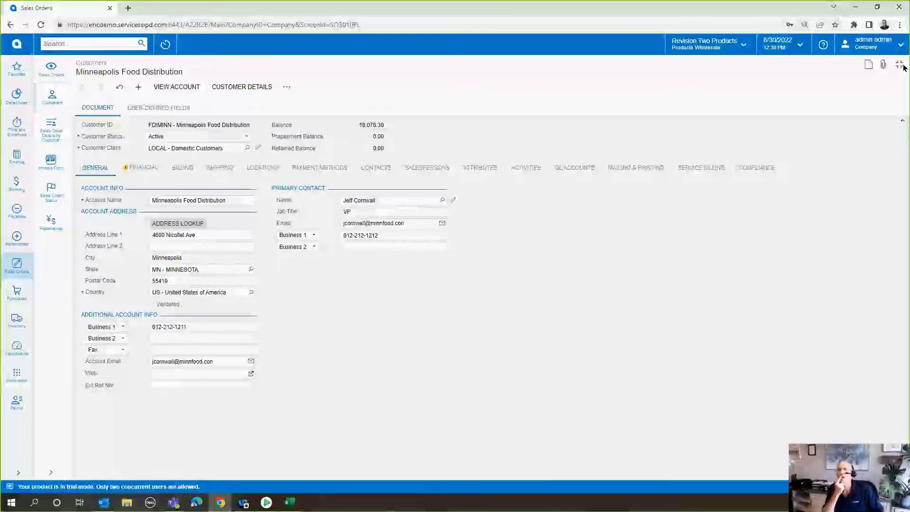
left_click(901, 65)
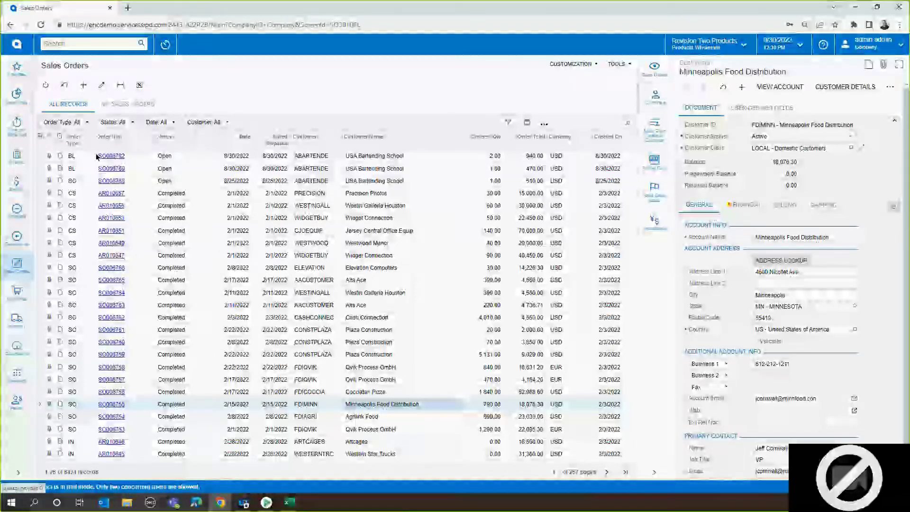
Open the 940.00 USA Bartending School blanket order and browse the available order types, keeping Blanket Order
left_click(113, 158)
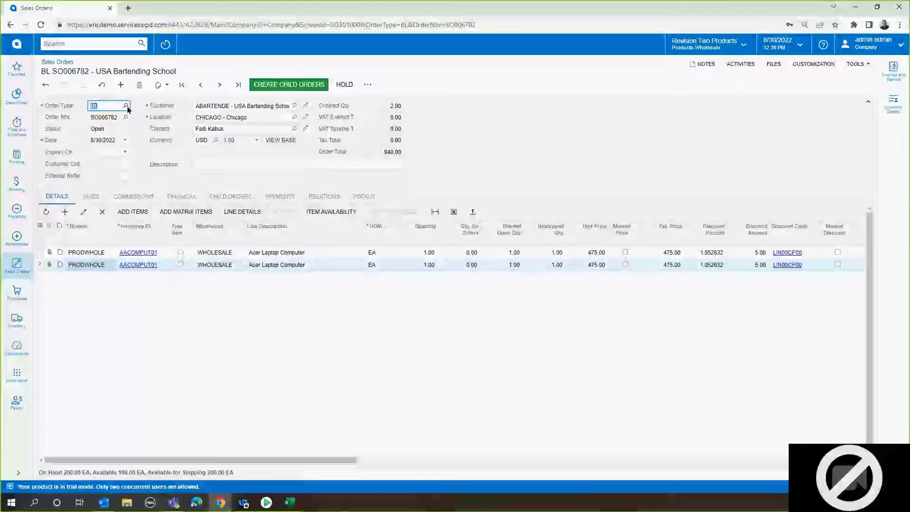
left_click(125, 105)
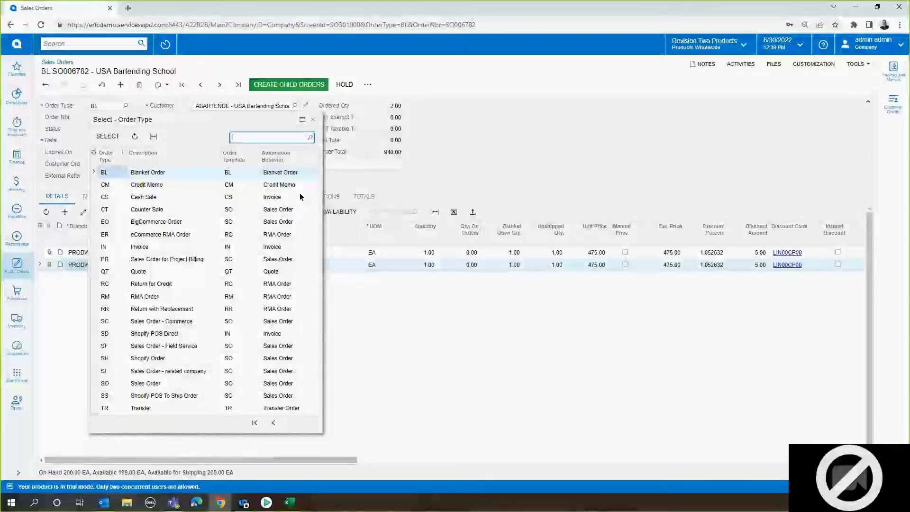
left_click(197, 187)
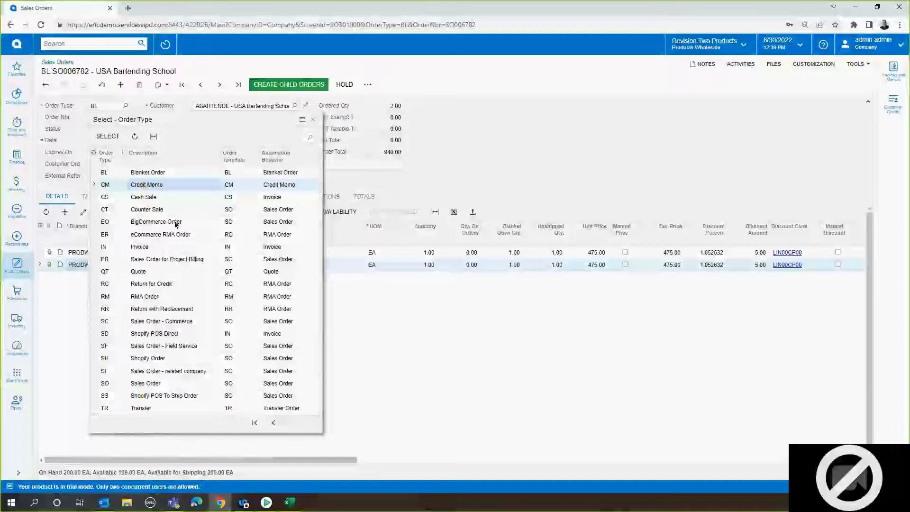
double_click(175, 172)
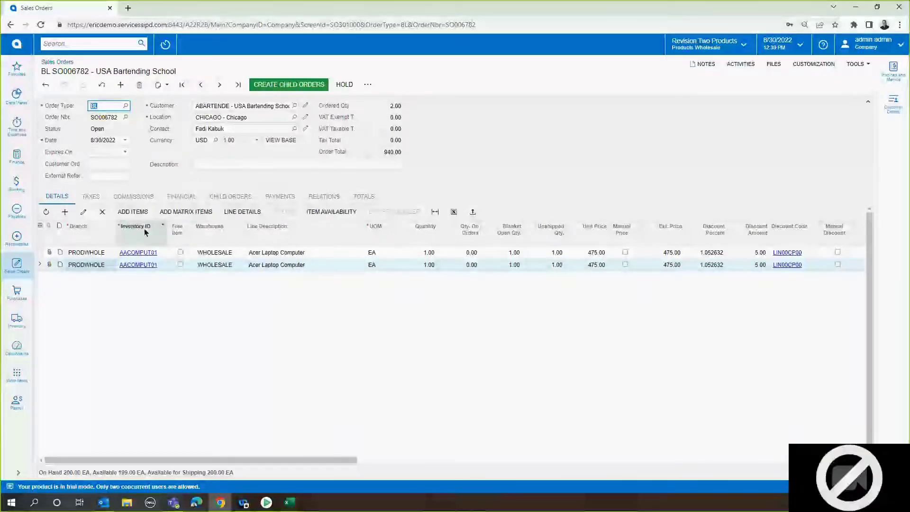
Examine the blanket order's line columns, including scheduled order dates and ship-to locations
left_click(318, 460)
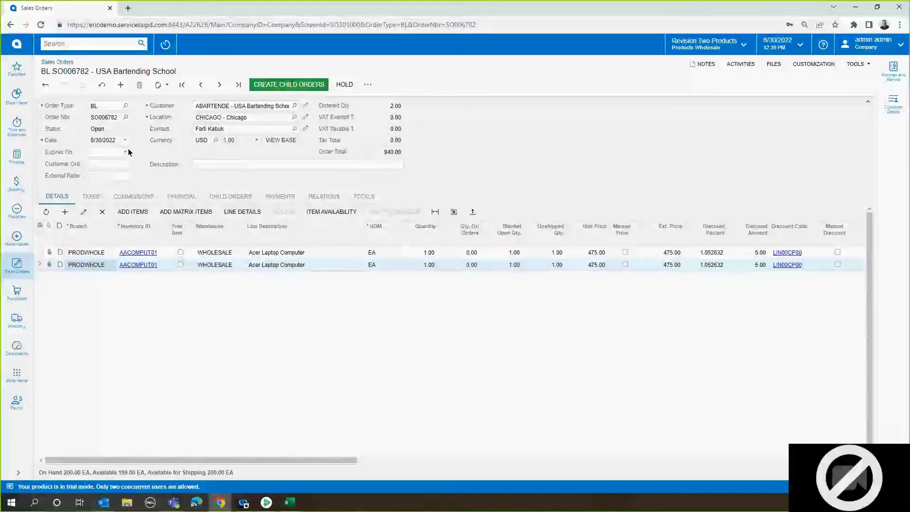
left_click_drag(346, 461, 488, 463)
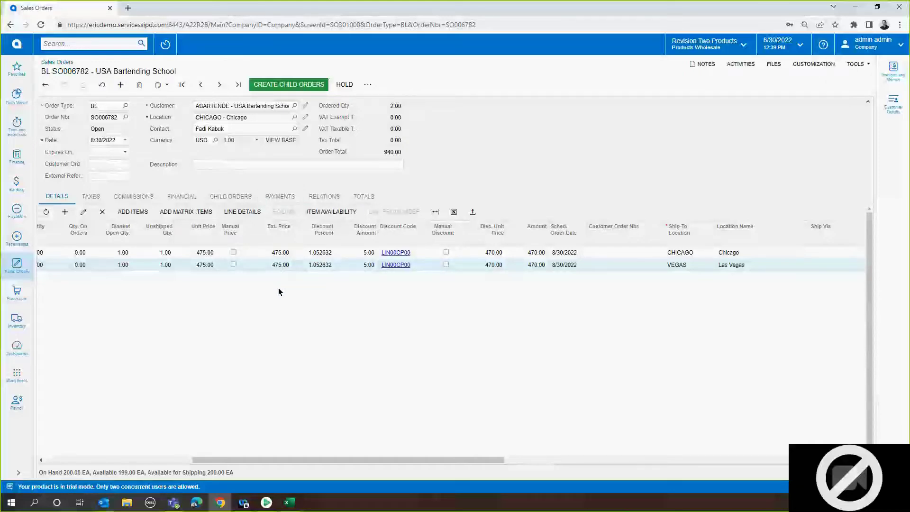
left_click_drag(296, 460, 148, 460)
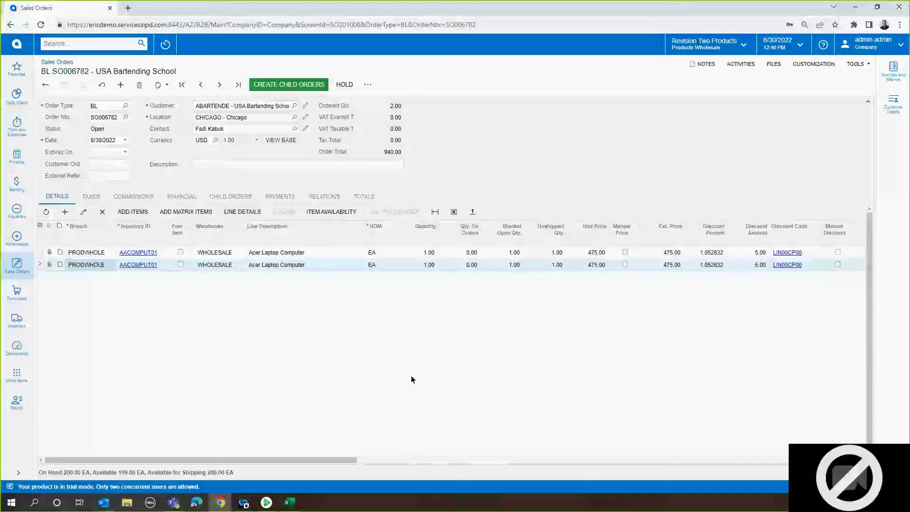
Create child orders from the blanket order and open the one for the VEGAS ship-to location
left_click(306, 87)
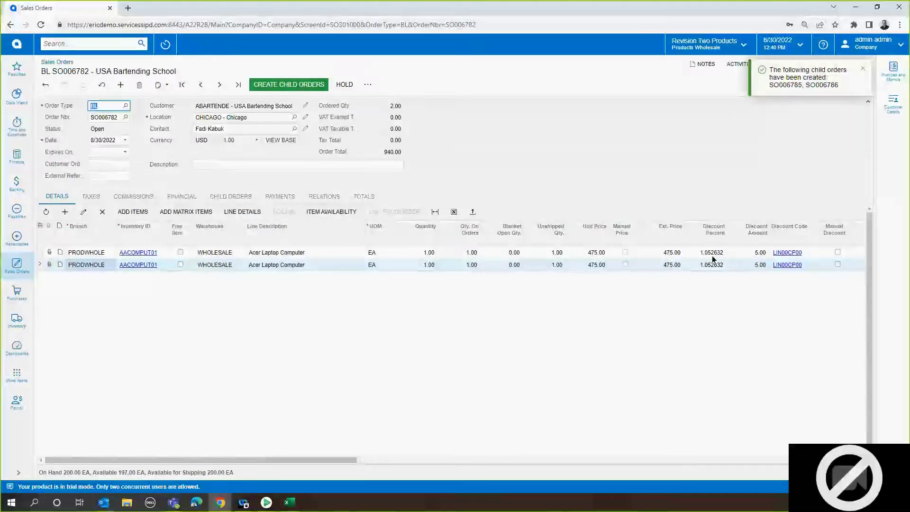
left_click(227, 204)
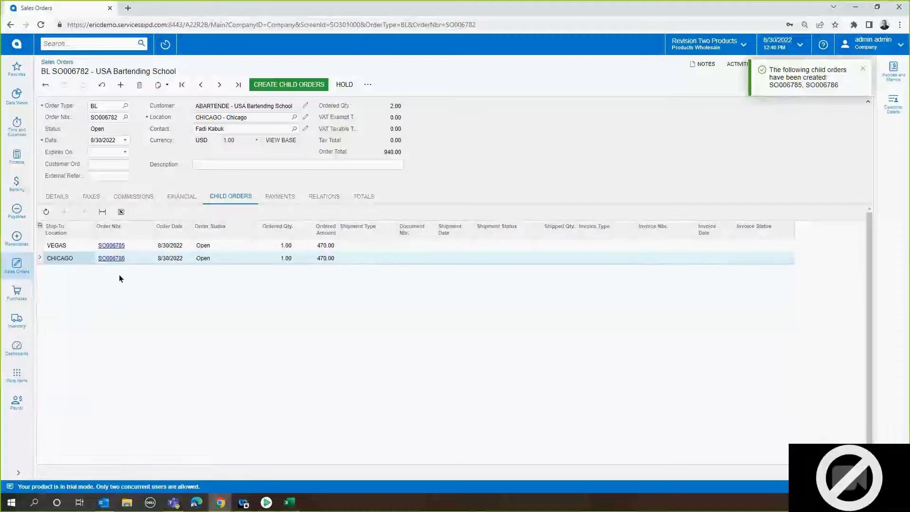
left_click(119, 249)
left_click(118, 249)
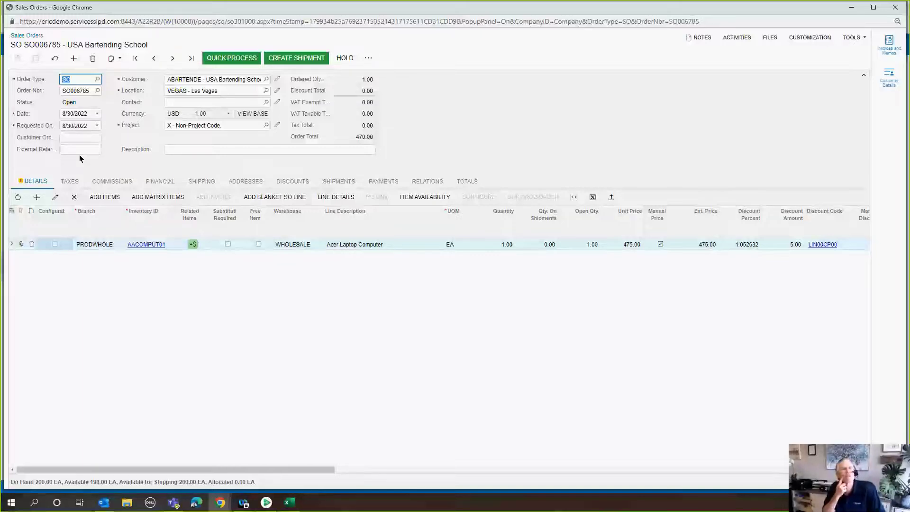
left_click(77, 138)
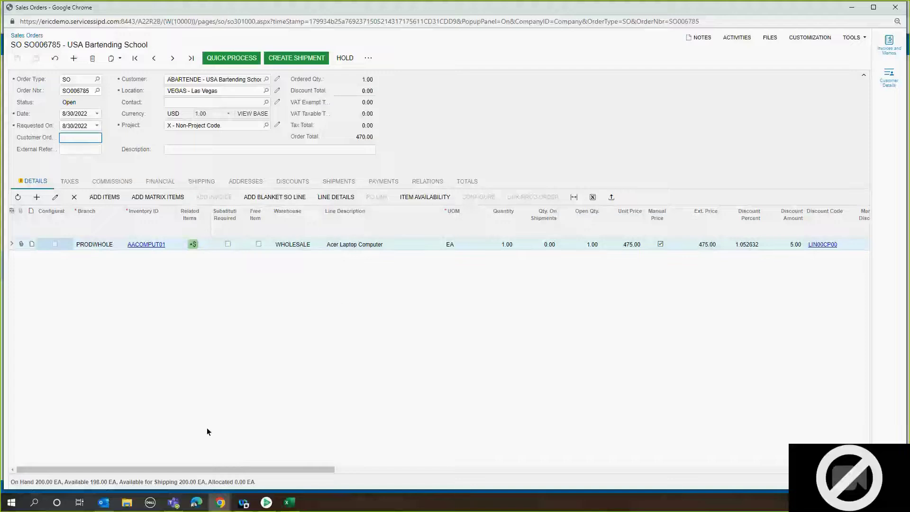
Add the related cross-sell Lego 500 piece set from the RETAIL warehouse to the order, and delete its line again
left_click(194, 245)
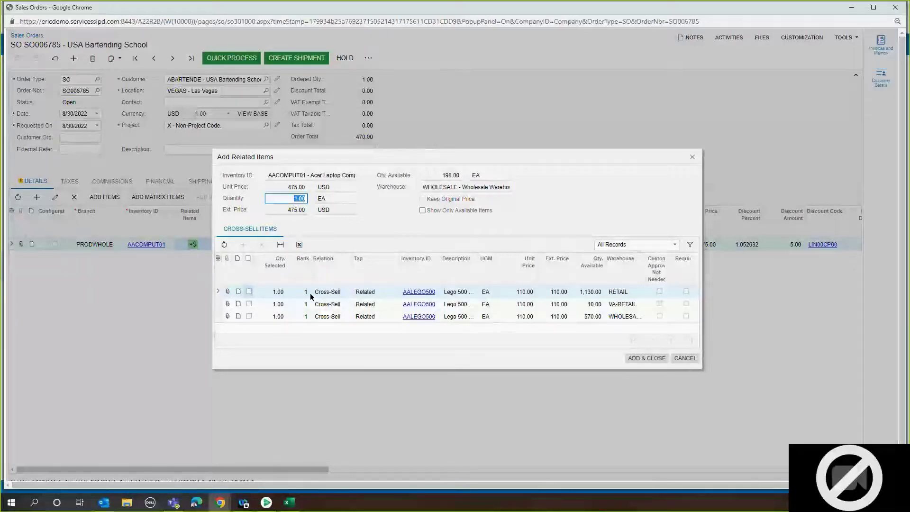
left_click(334, 266)
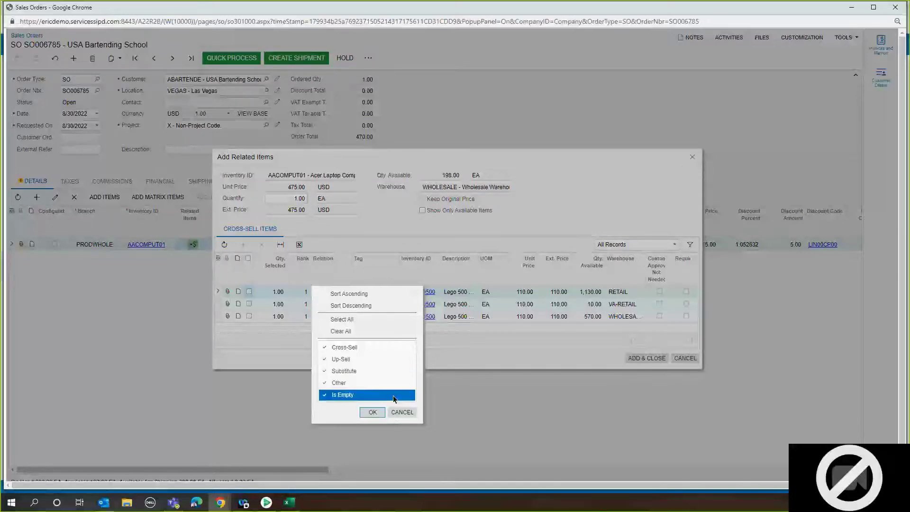
left_click(411, 414)
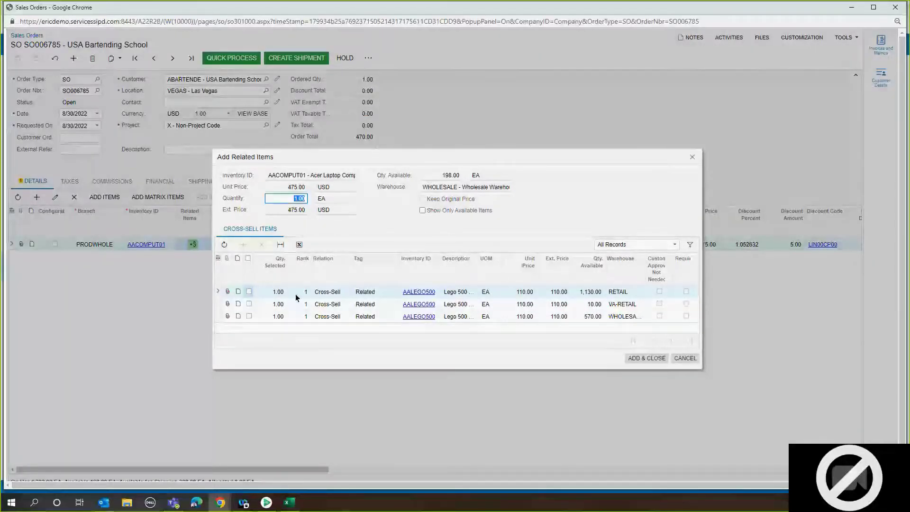
left_click(250, 292)
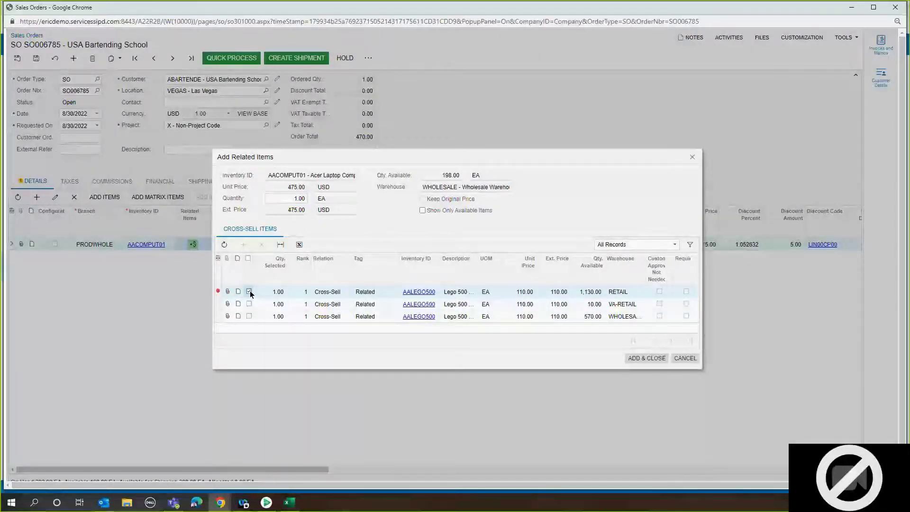
left_click(648, 360)
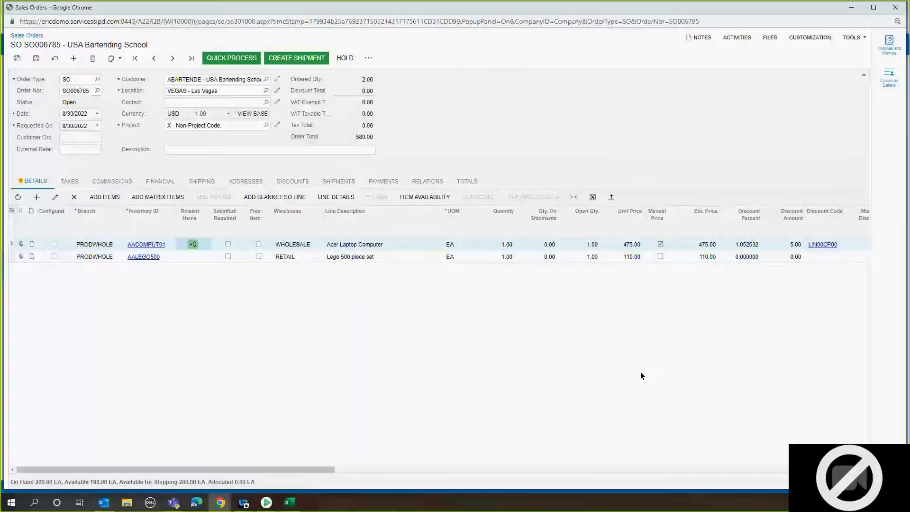
left_click(371, 260)
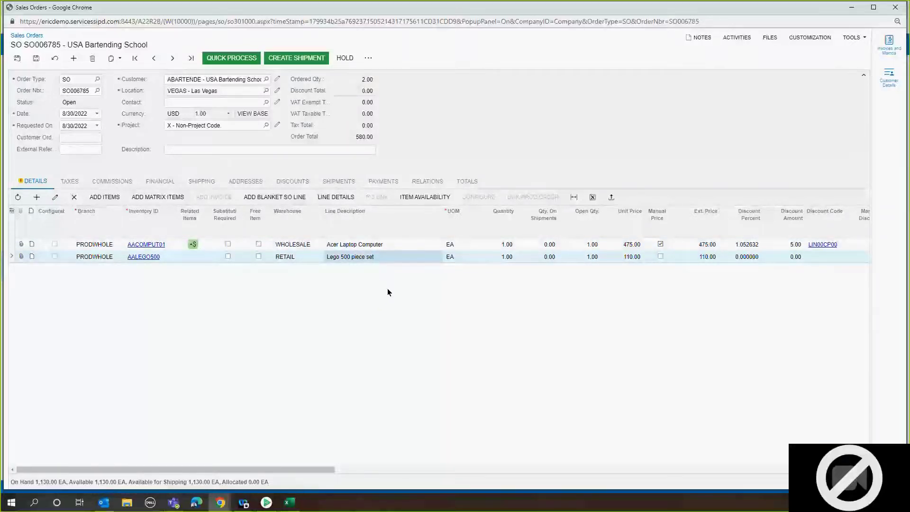
left_click(74, 202)
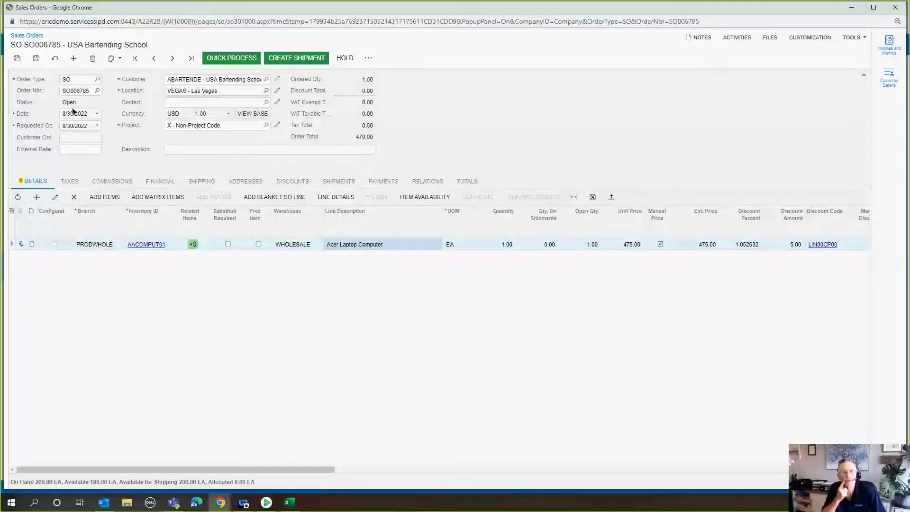
Start adding matrix items to the order with the TEE - Tee Shirts template
left_click(160, 202)
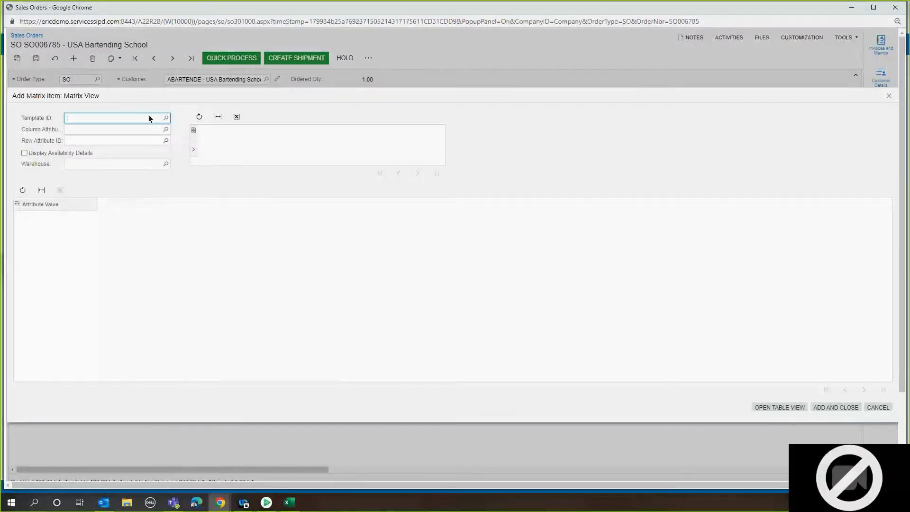
left_click(166, 118)
double_click(132, 204)
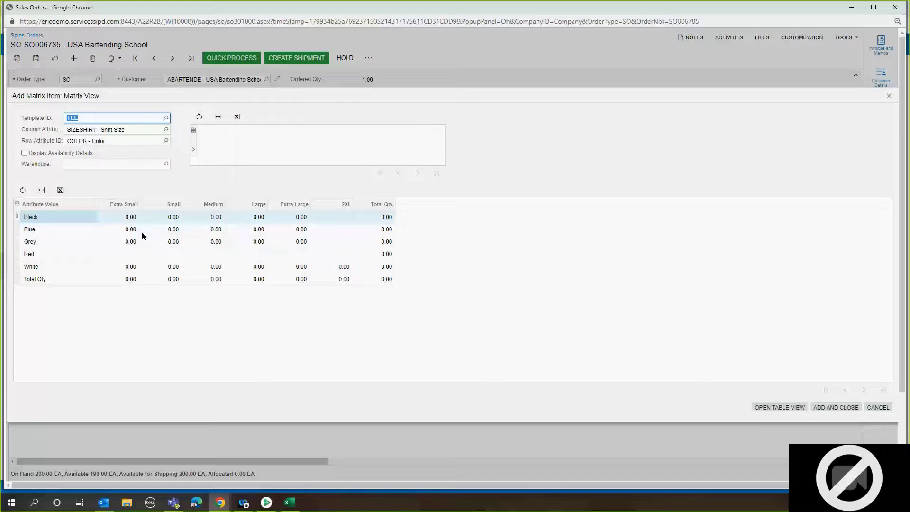
Set a quantity of 3 each for Blue Small, Blue Large and Black Large tee shirts and add them to the order
left_click(173, 230)
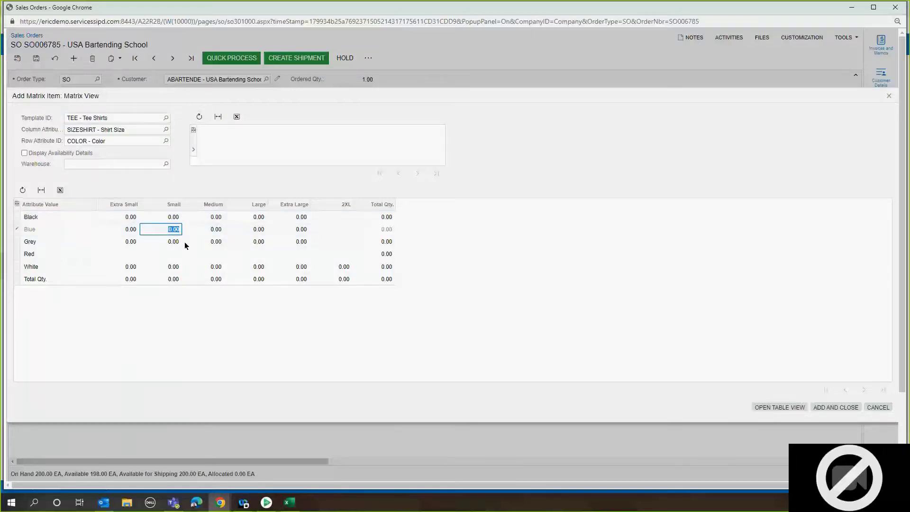
type("3")
left_click(219, 220)
left_click(263, 230)
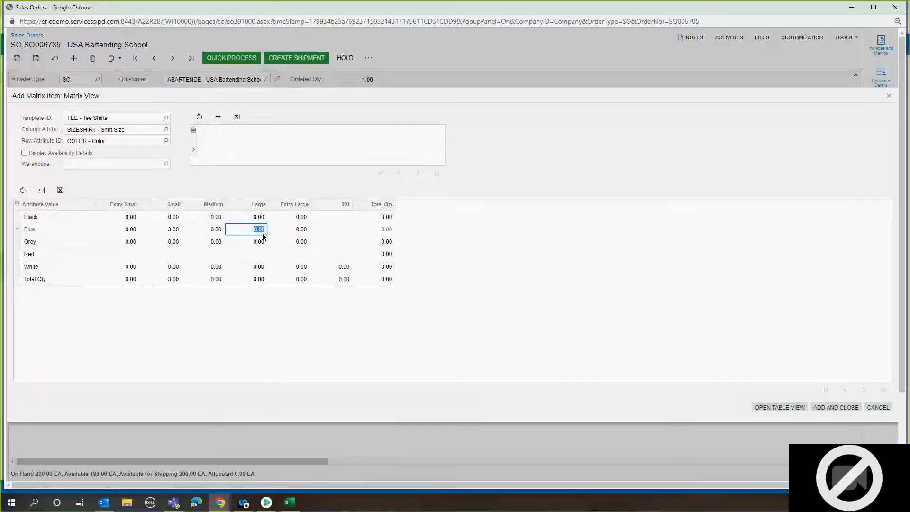
left_click(256, 220)
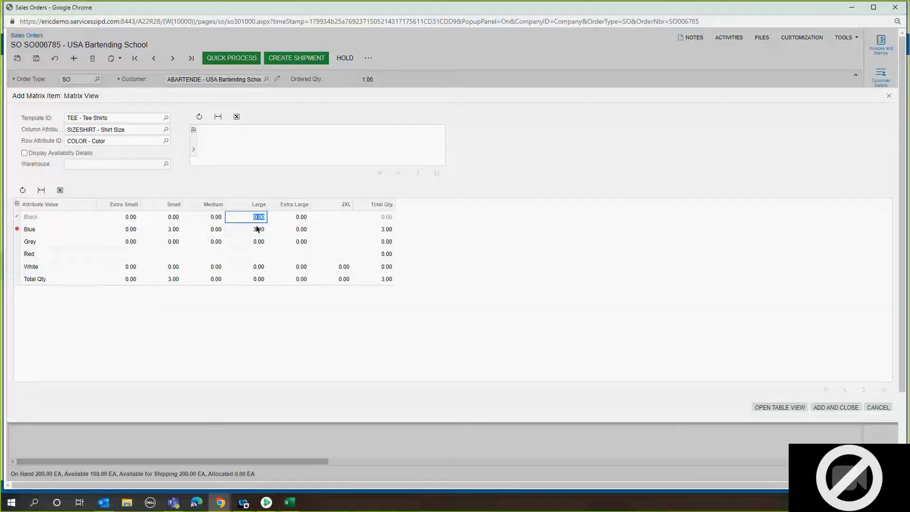
type("3")
left_click(248, 230)
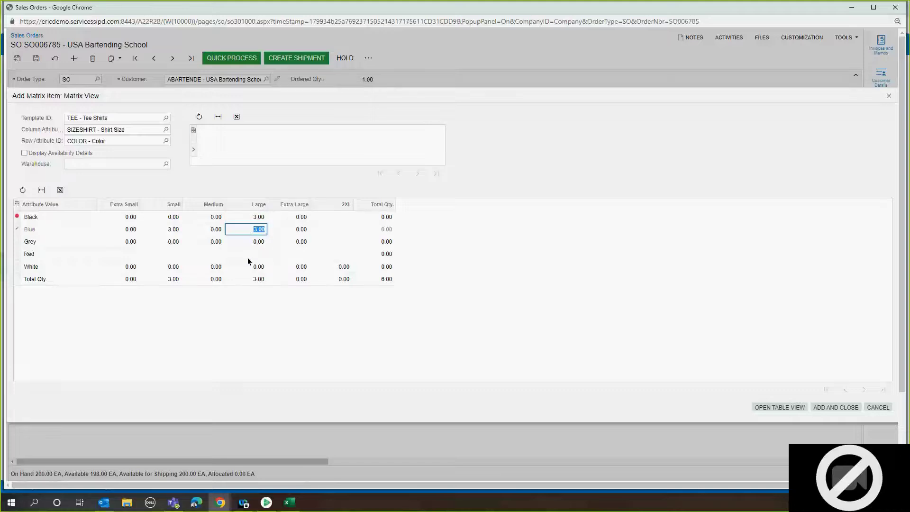
left_click(841, 407)
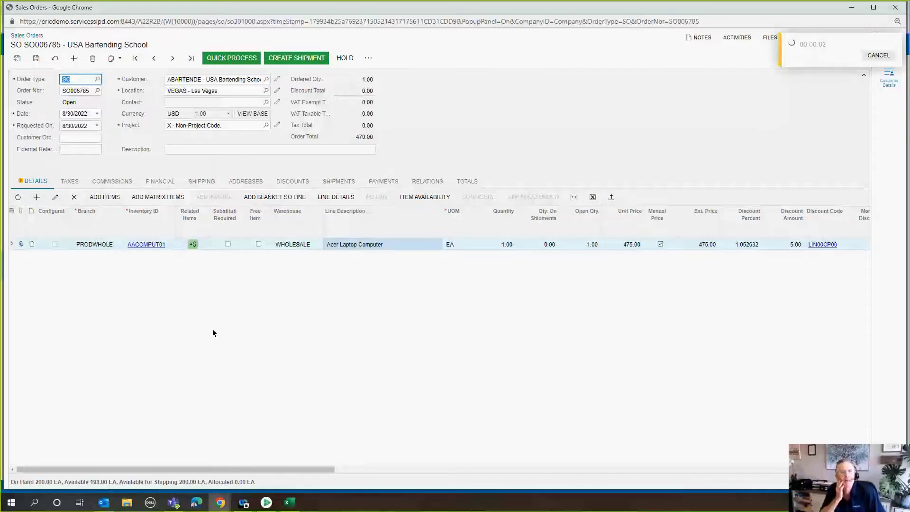
Open the Tee Shirts Blue Small stock item from its order line, followed by its TEE template item
left_click(143, 257)
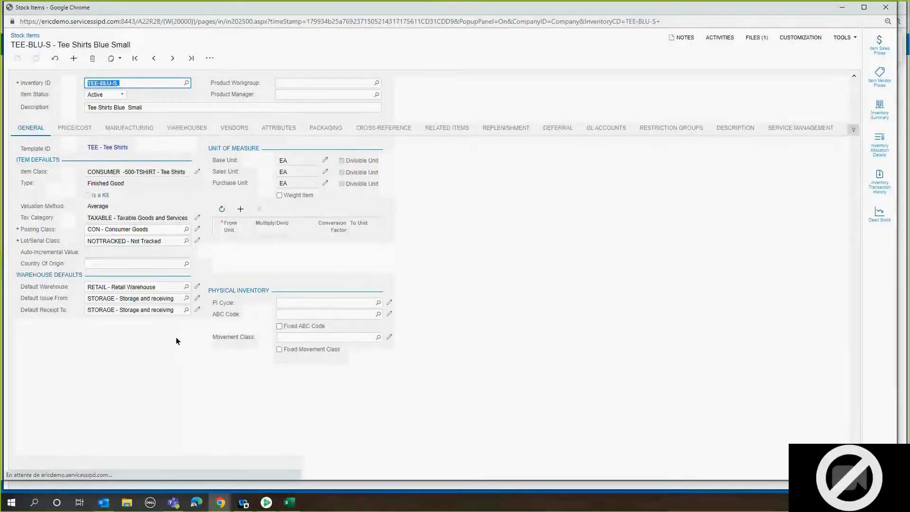
left_click(115, 148)
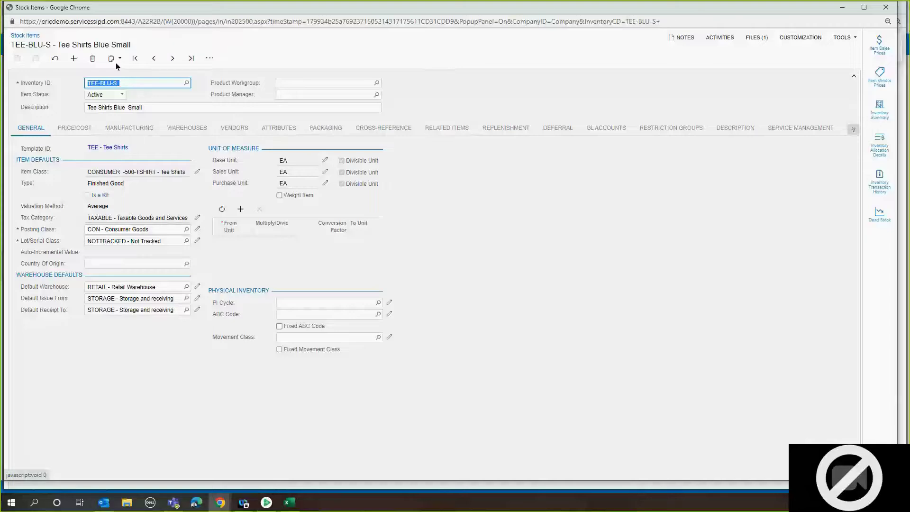
left_click(115, 147)
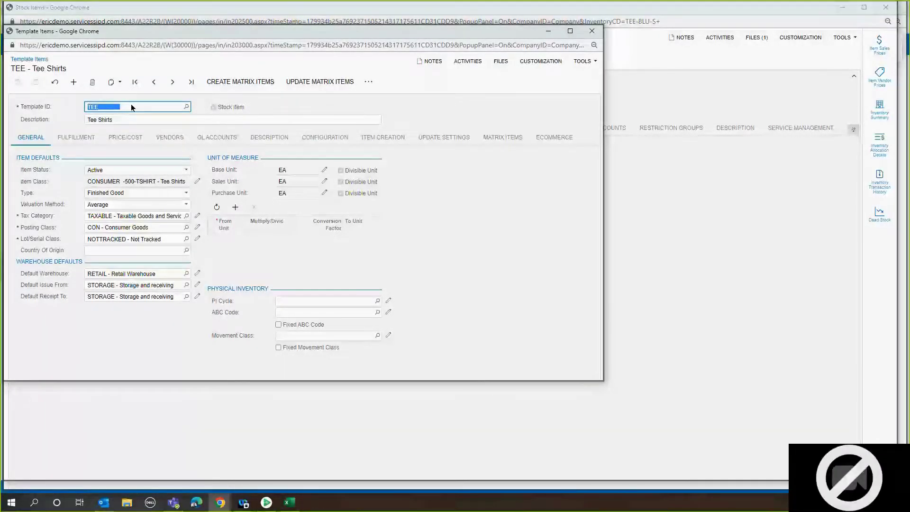
Review the TEE template's attribute configuration, item creation matrix, matrix items and update settings
left_click(340, 138)
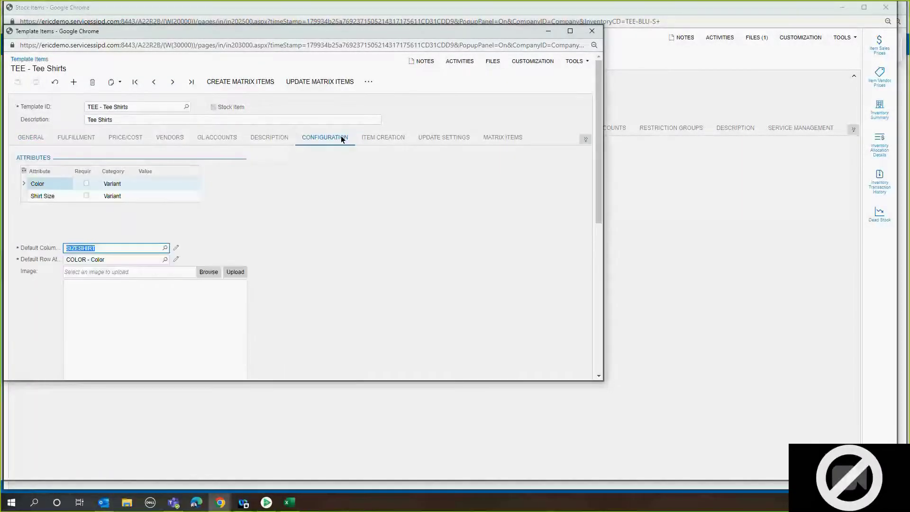
left_click(379, 138)
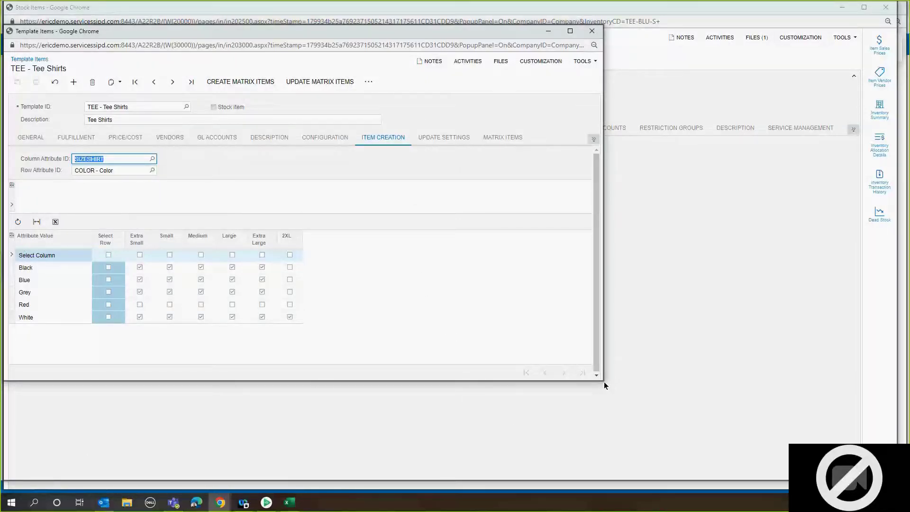
left_click(590, 135)
left_click(502, 137)
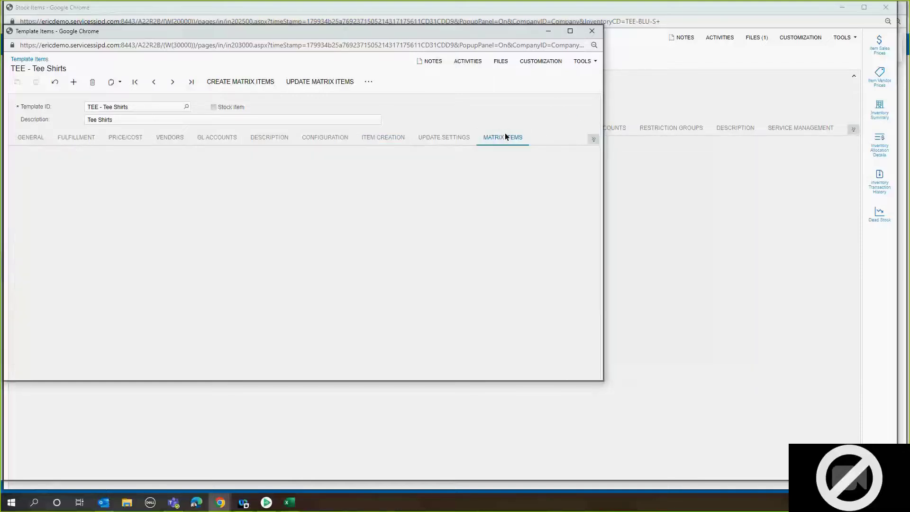
left_click(462, 137)
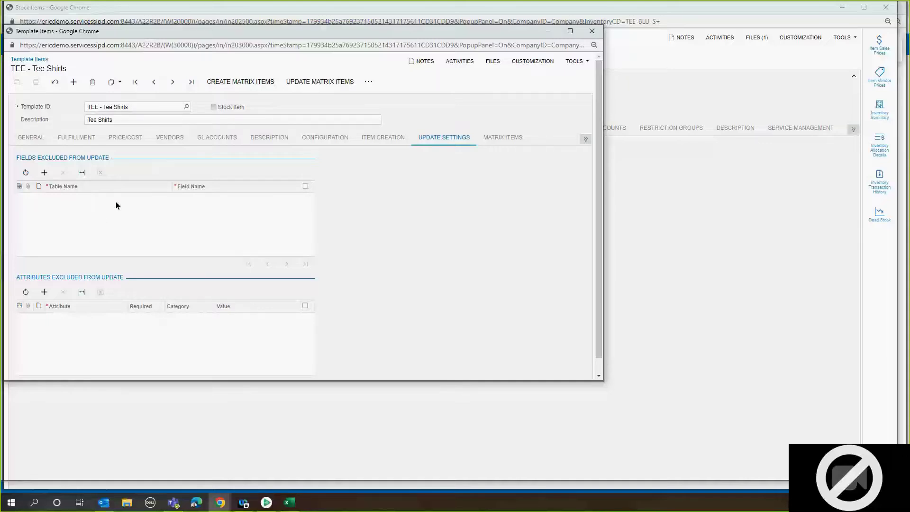
Review the TEE template's fulfillment settings and close the template and stock item windows
left_click(81, 136)
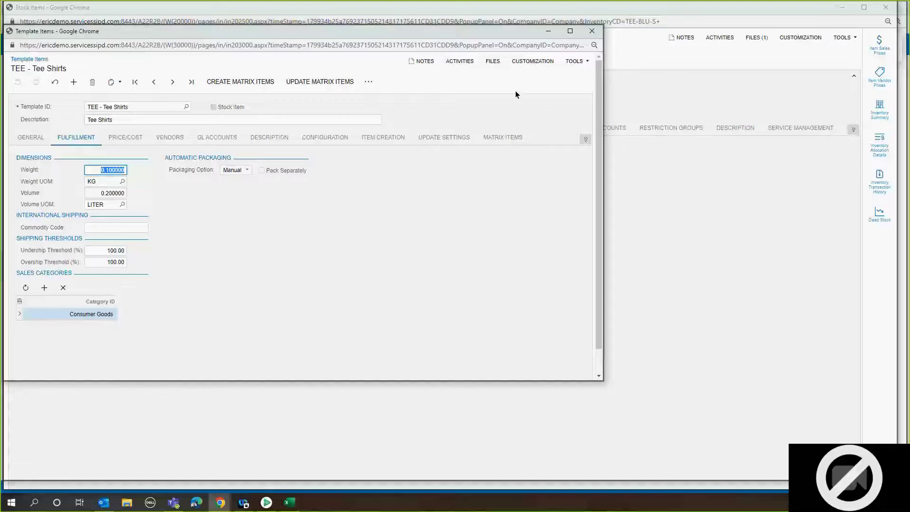
left_click(586, 139)
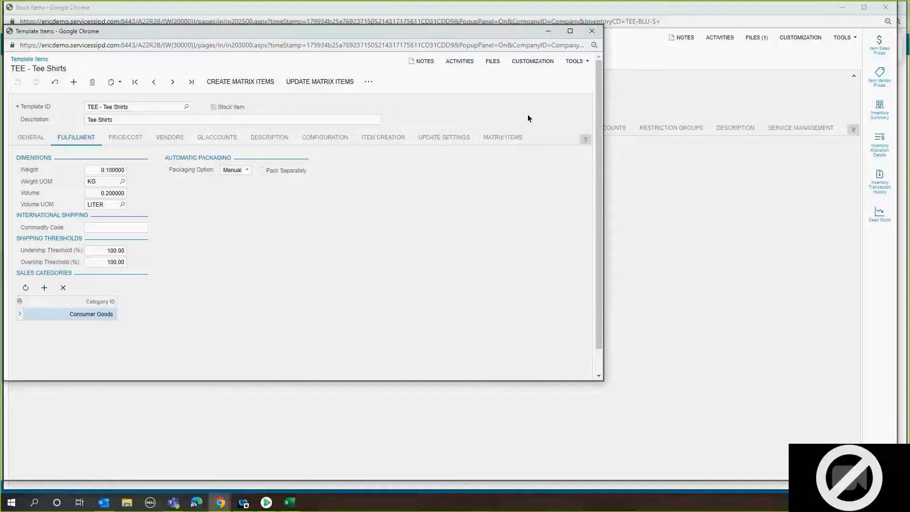
left_click(592, 31)
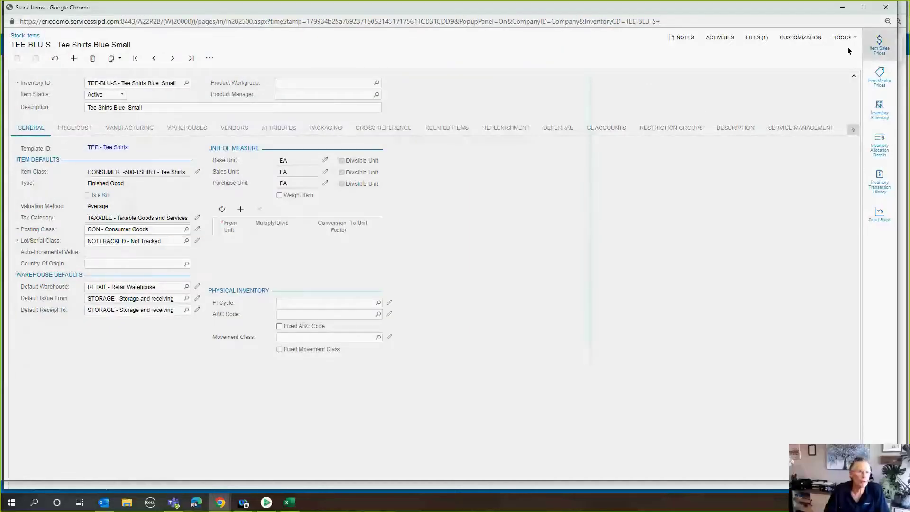
left_click(887, 7)
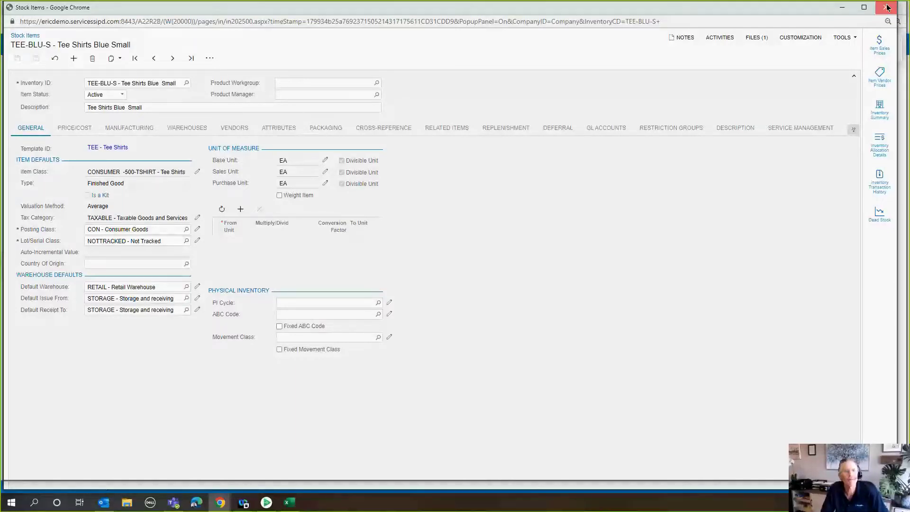
Delete all the tee shirt lines from the sales order, keeping only the Acer Laptop Computer line
left_click(74, 198)
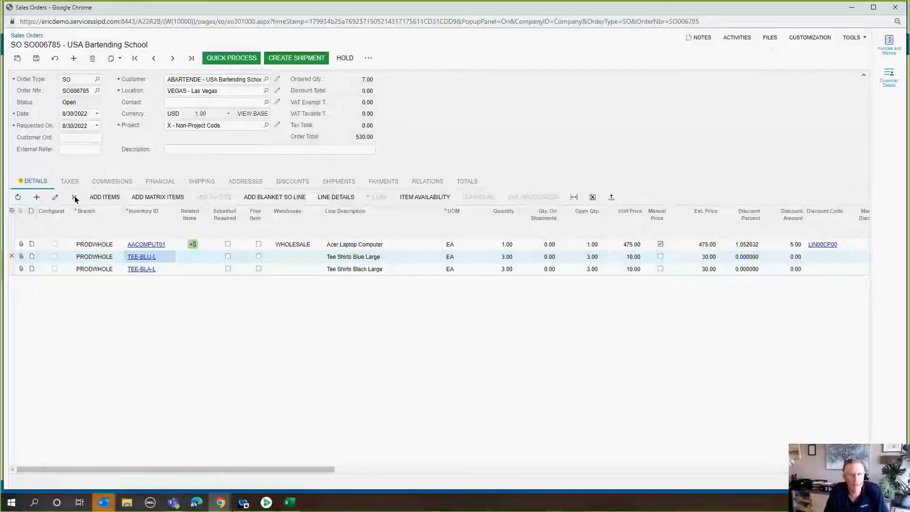
left_click(74, 197)
left_click(74, 198)
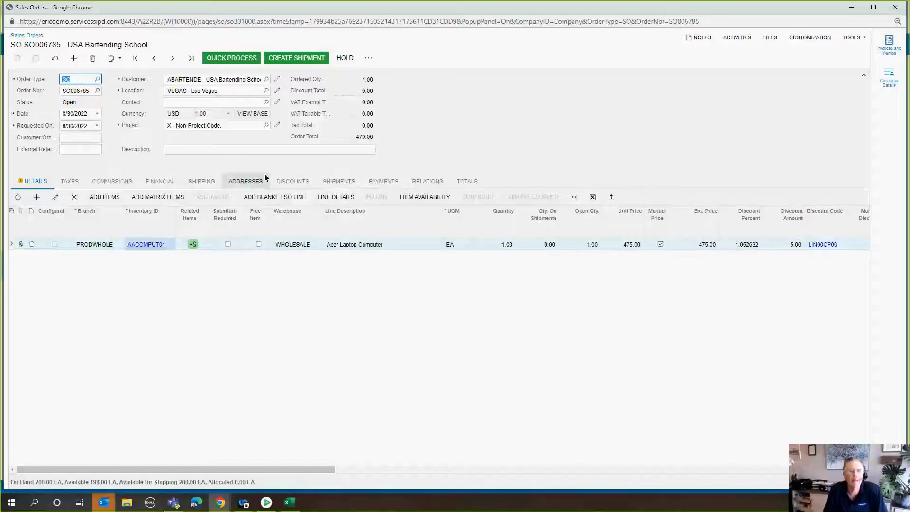
Set the order's Ship Via to FEDEXGROUND in its shipping settings
left_click(214, 180)
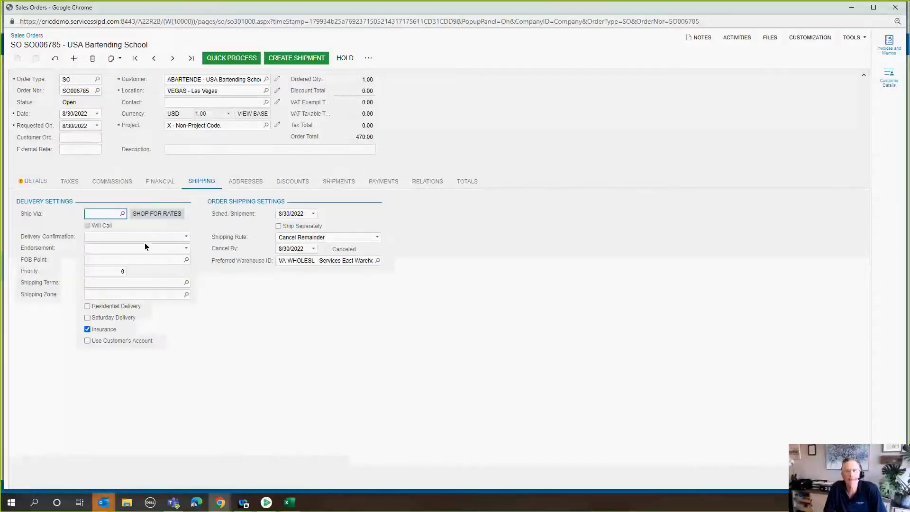
left_click(124, 214)
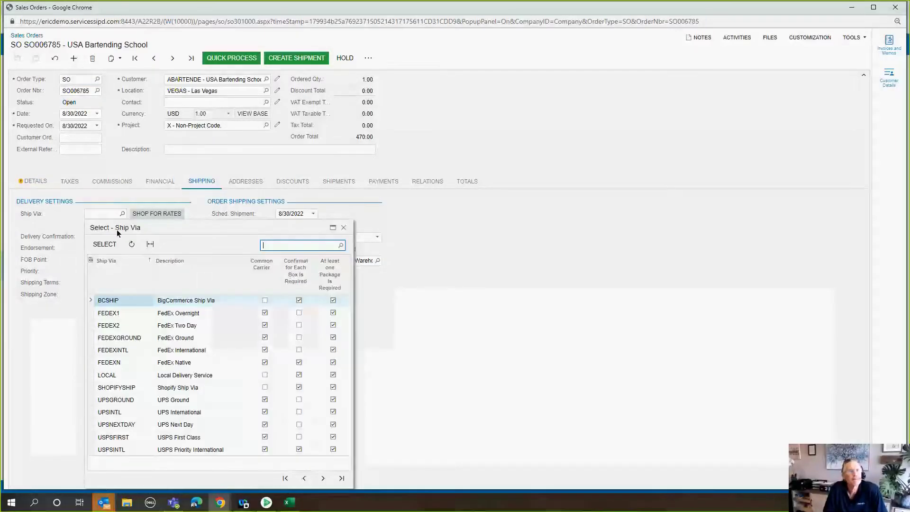
left_click(127, 337)
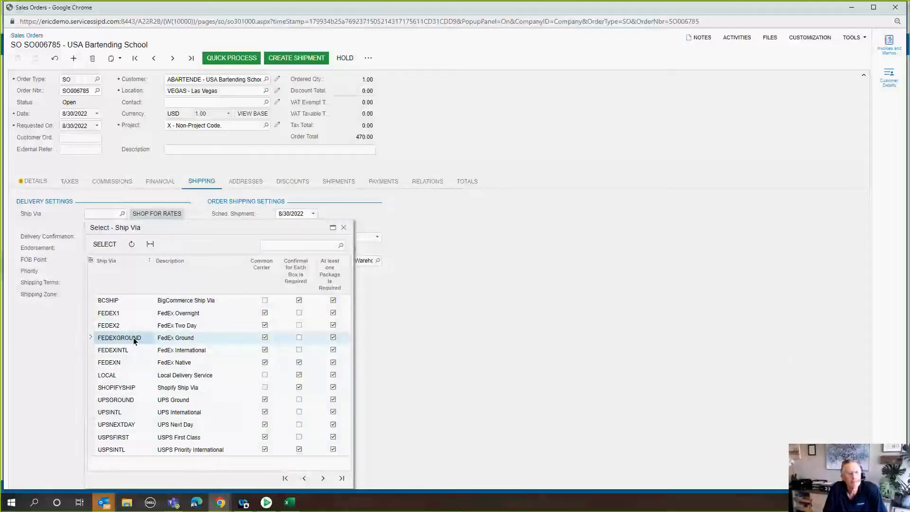
double_click(144, 337)
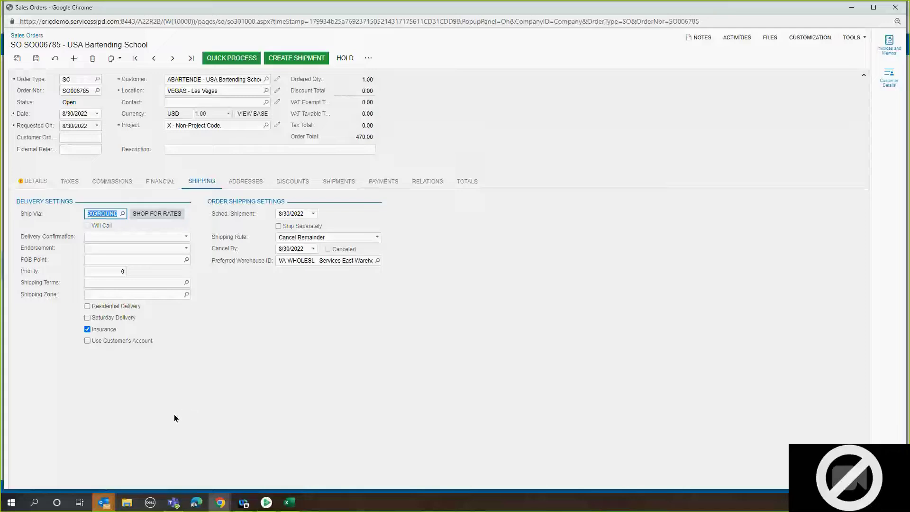
Shop for carrier rates on the order, refresh them and compare the FedEx 2Day, FedEx Ground and UPS Ground offers
left_click(166, 215)
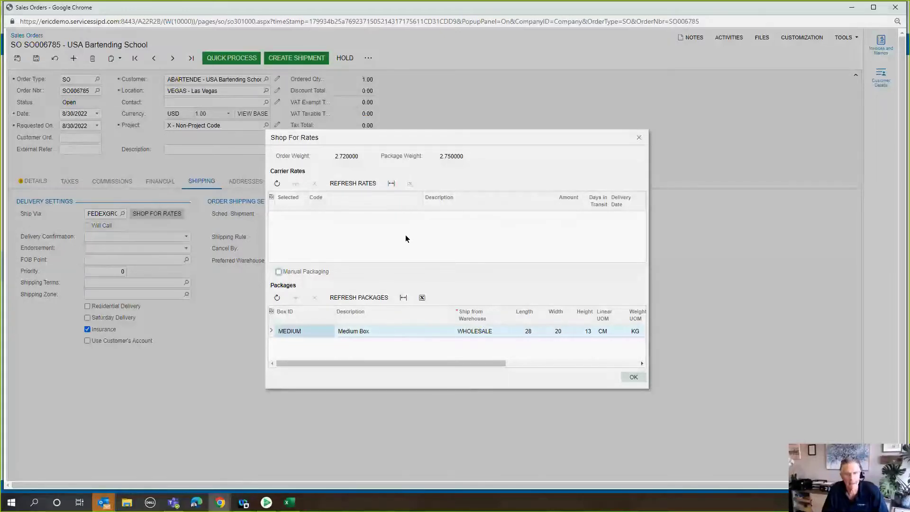
left_click(356, 184)
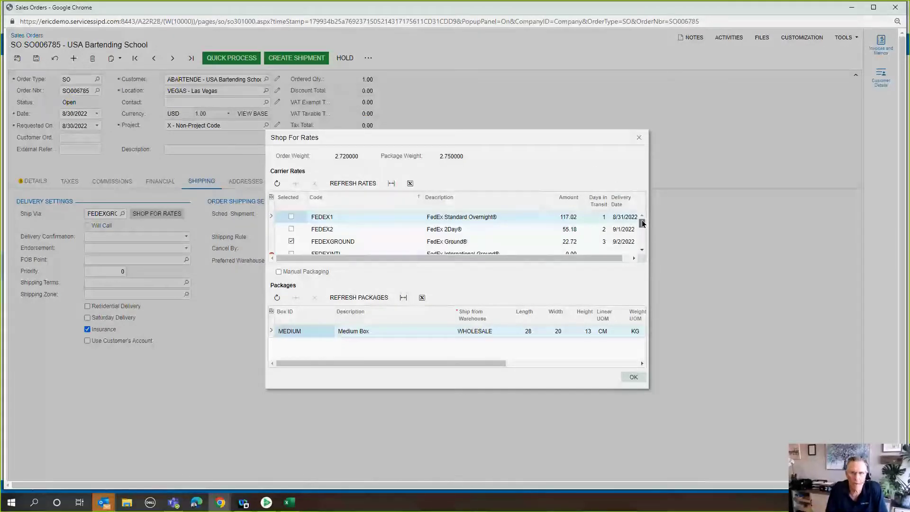
left_click(571, 242)
left_click(571, 230)
left_click(570, 242)
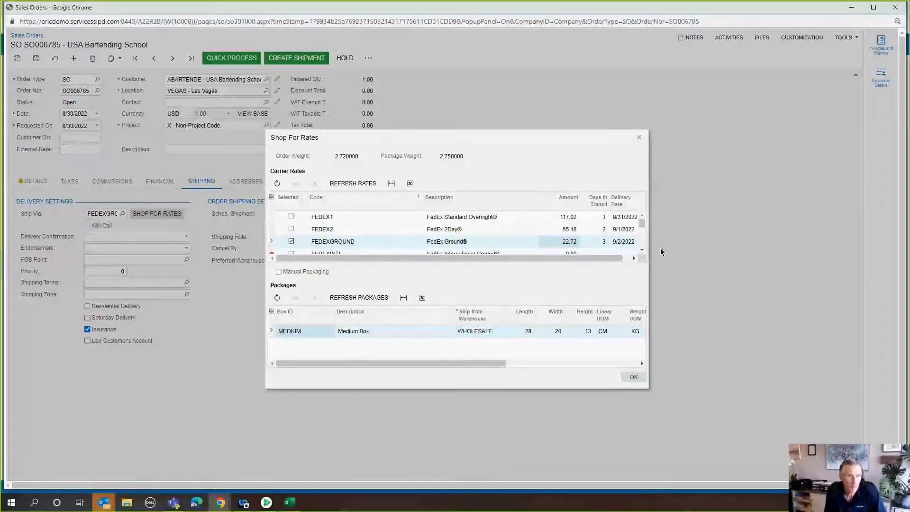
left_click(642, 250)
scroll(642, 250, "down", 3)
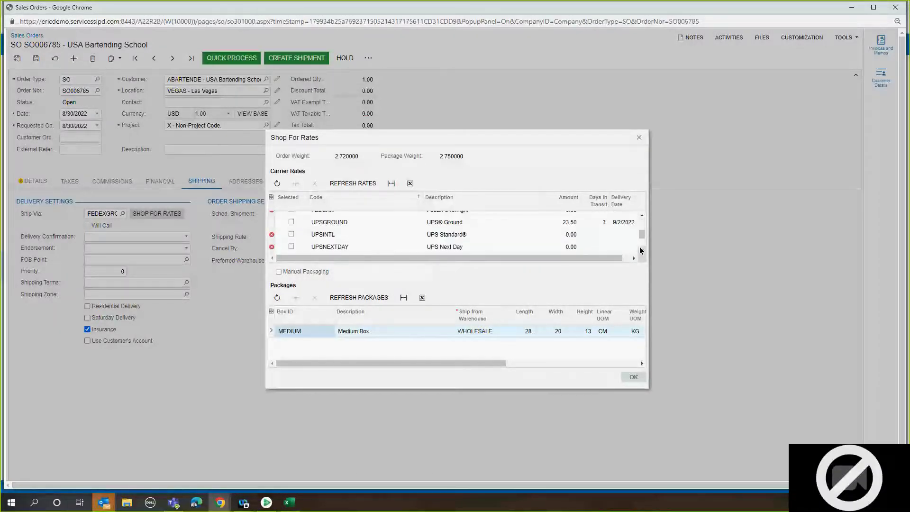
left_click(573, 226)
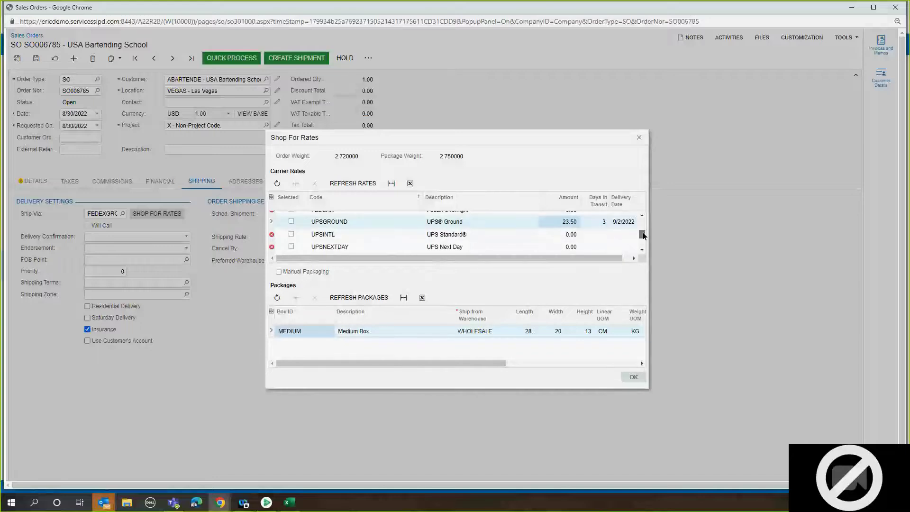
left_click_drag(644, 236, 640, 227)
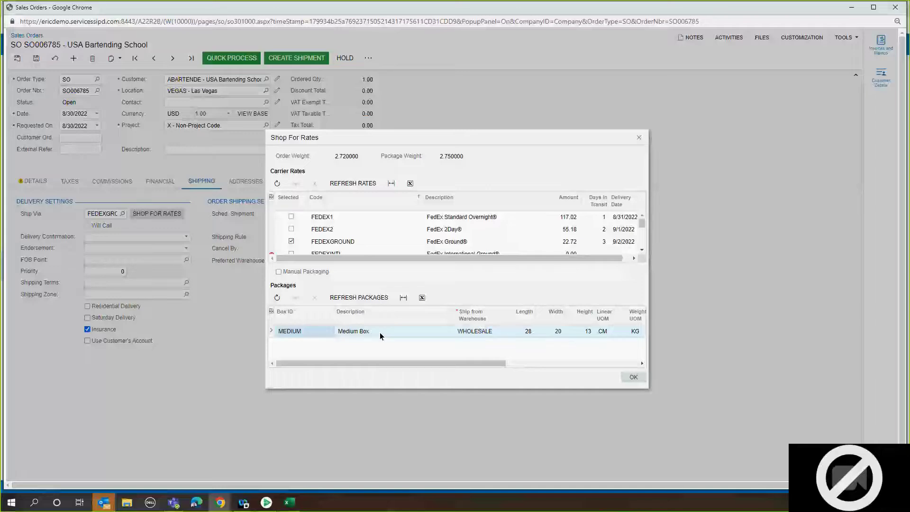
Enable manual packaging, check that the medium box's length, width and height are editable, and confirm the rate selection
left_click(526, 336)
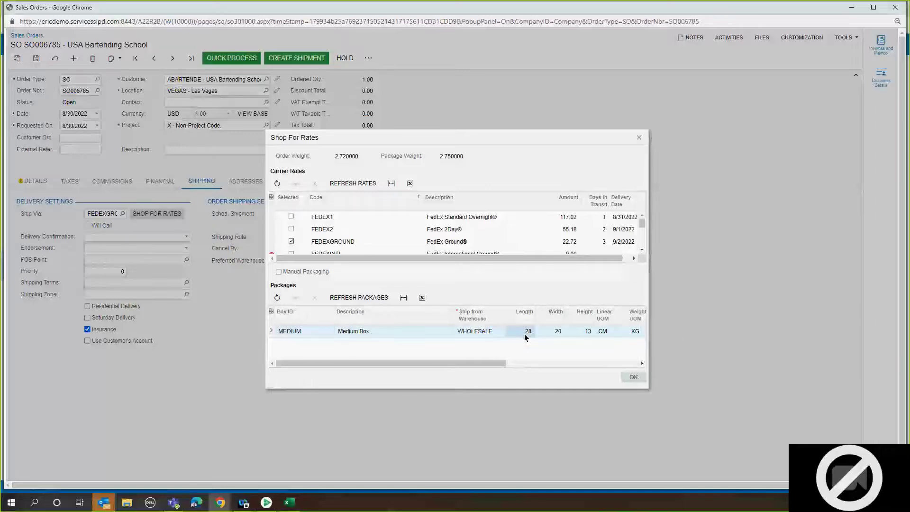
left_click(527, 324)
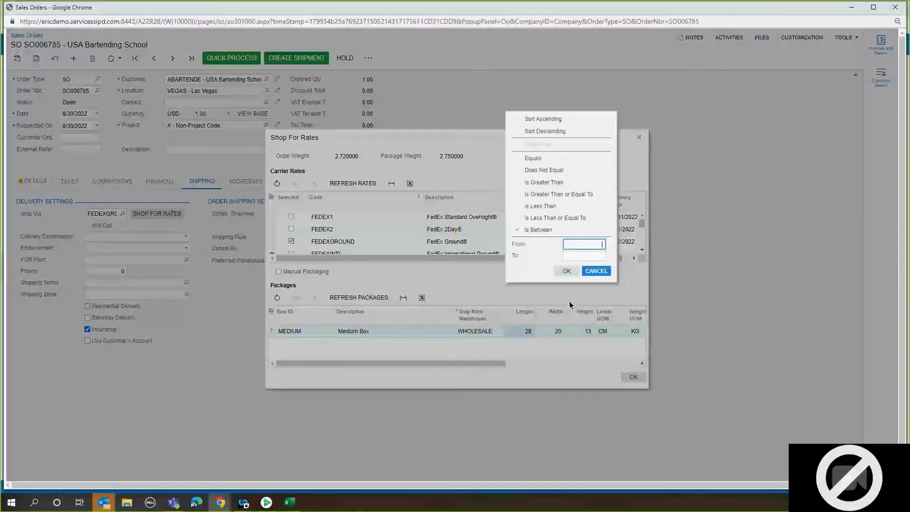
left_click(596, 271)
left_click(279, 271)
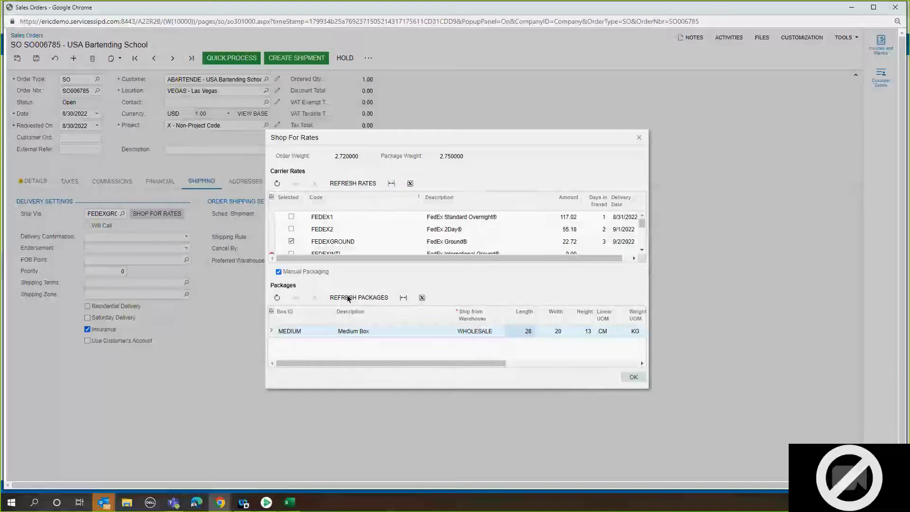
left_click(526, 331)
left_click(546, 334)
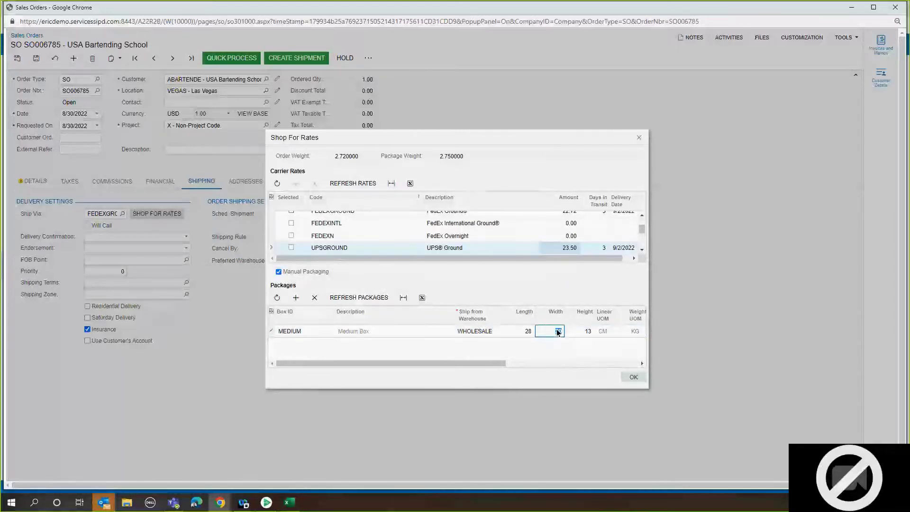
left_click(587, 332)
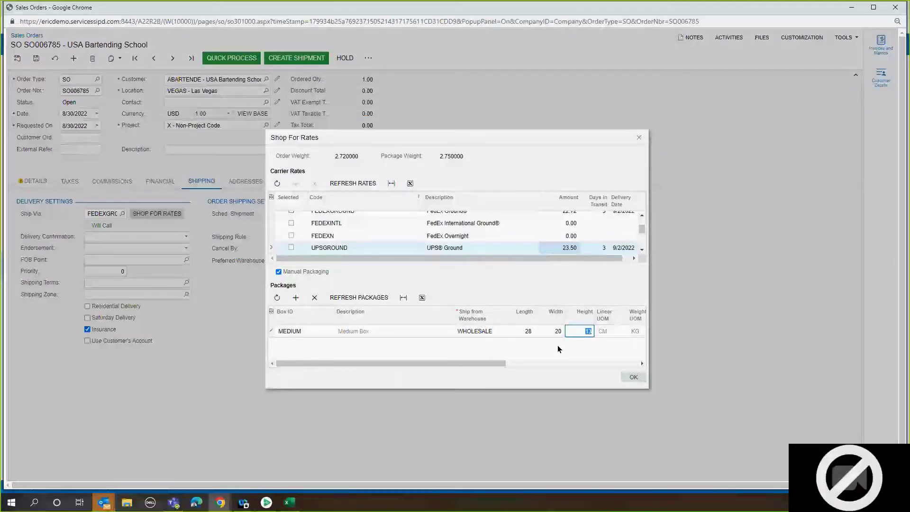
left_click(528, 332)
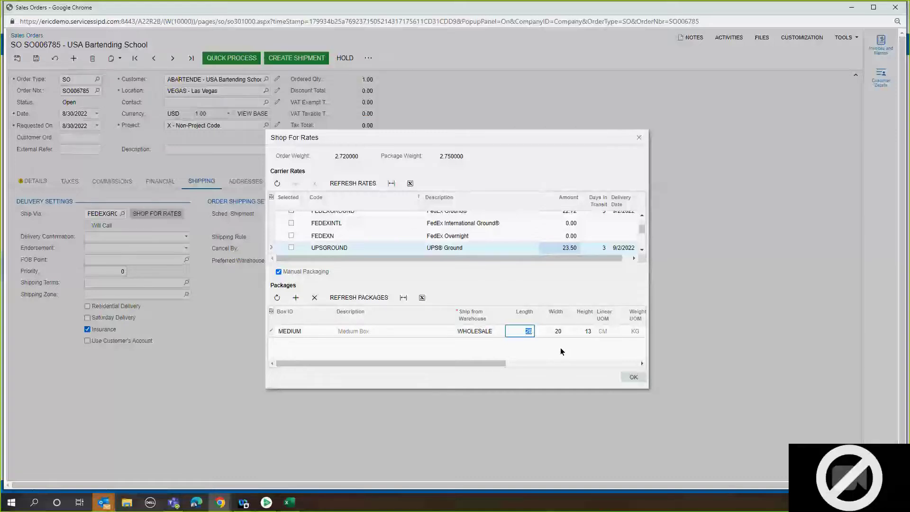
left_click(637, 378)
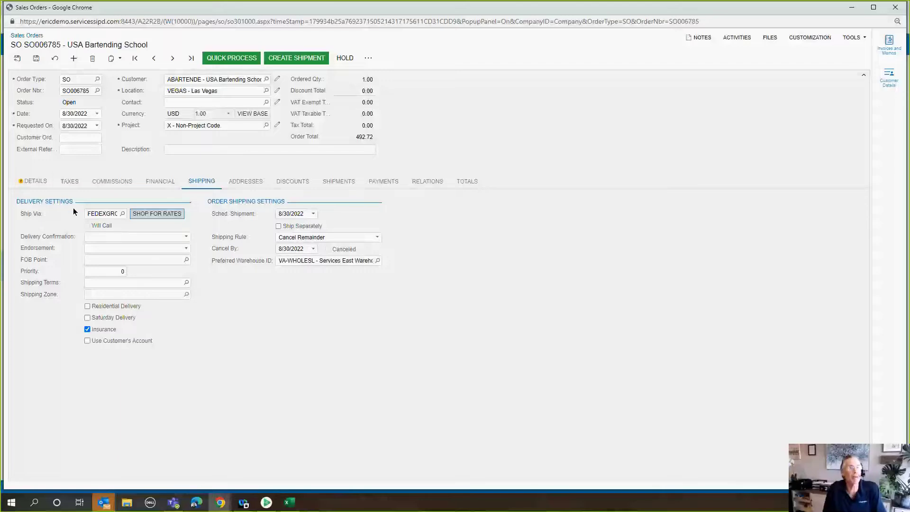
Return to the order's line details and assign the customer's contact with the Bartender job title
left_click(38, 181)
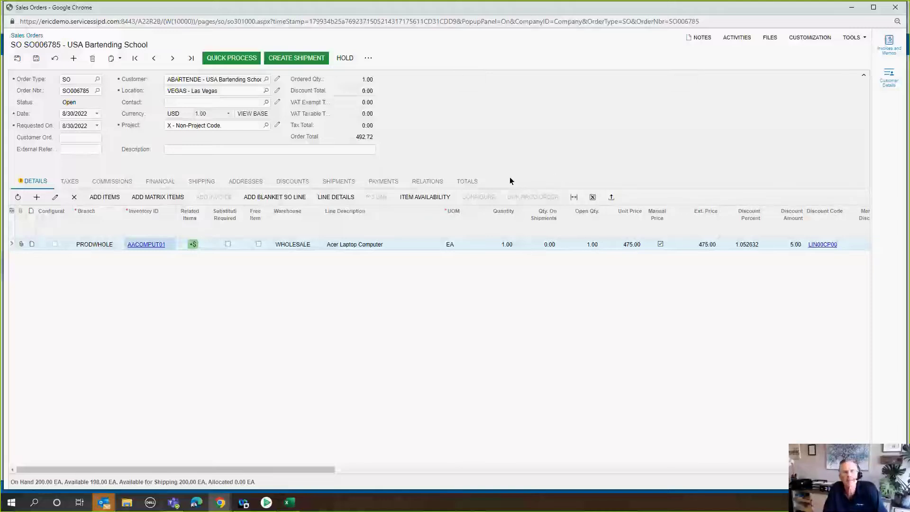
left_click(266, 103)
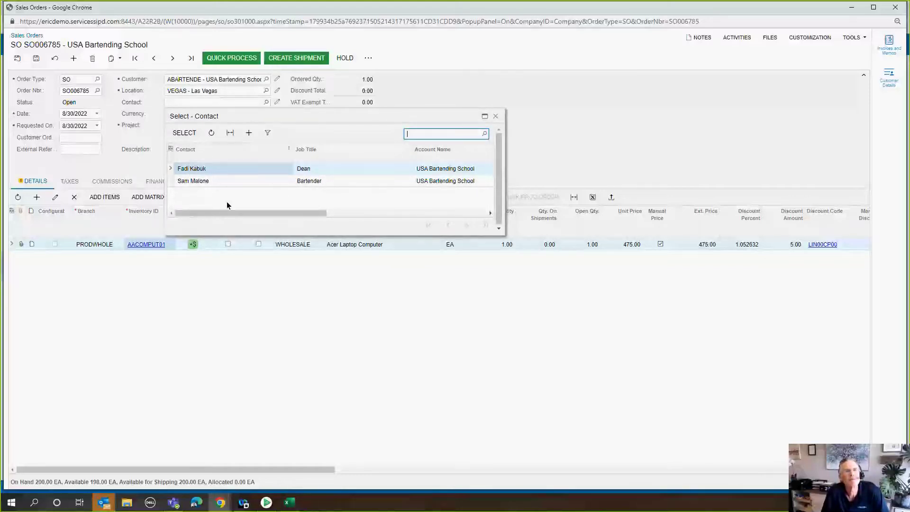
double_click(222, 183)
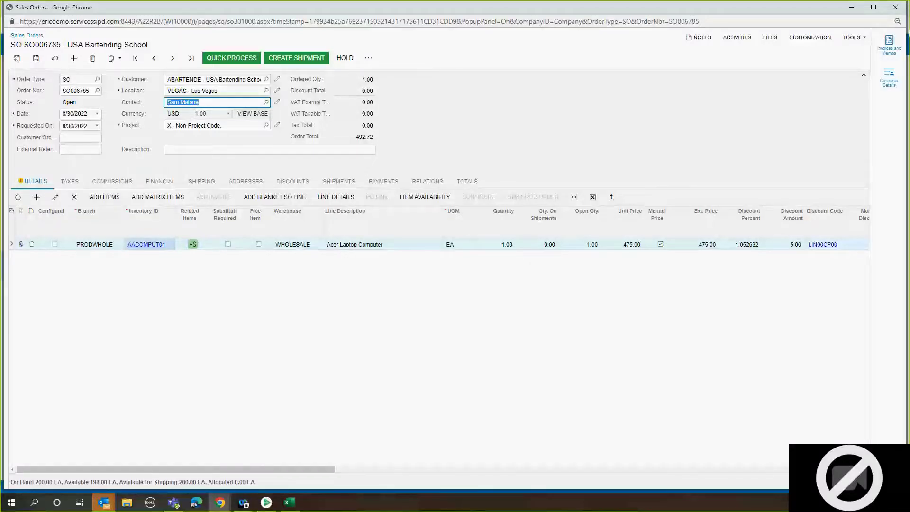
Close the child order window and show the blanket order's line details
left_click(896, 11)
left_click(488, 81)
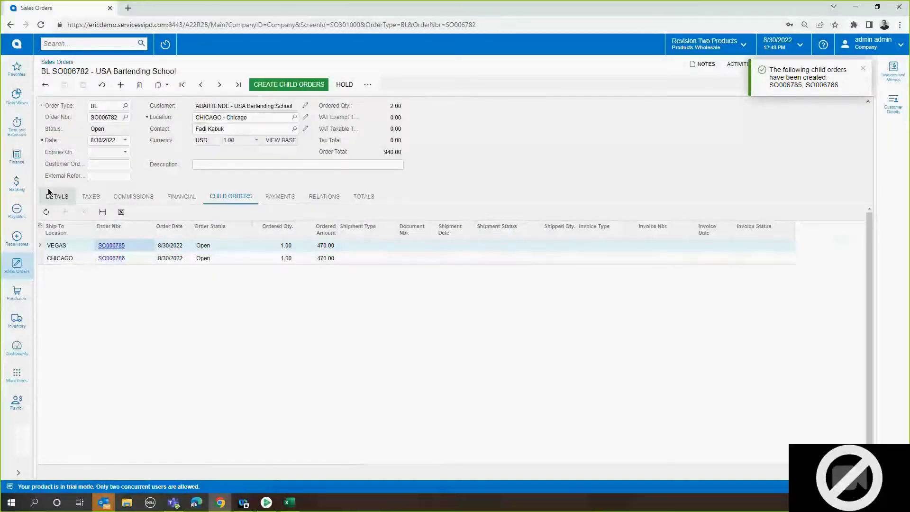
left_click(50, 195)
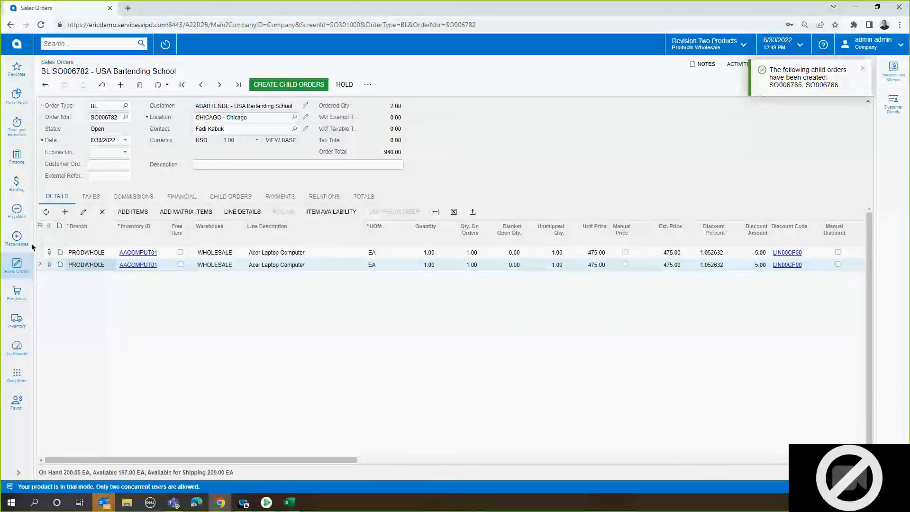
Start a new sales invoice for customer ABARTENDE - USA Bartending School
left_click(12, 280)
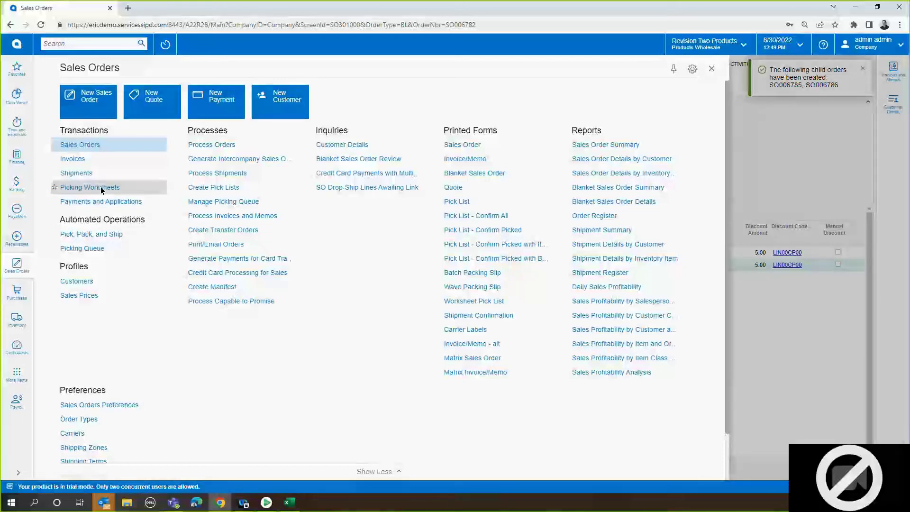
left_click(84, 161)
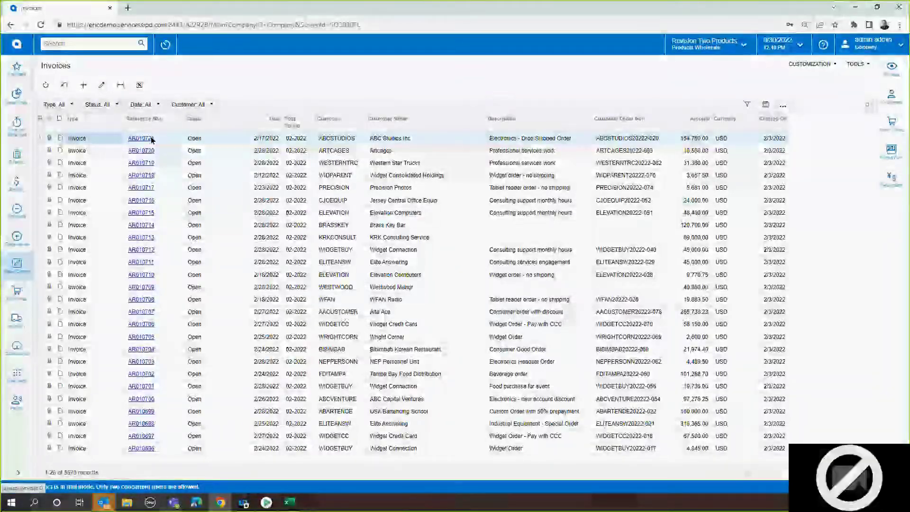
left_click(82, 85)
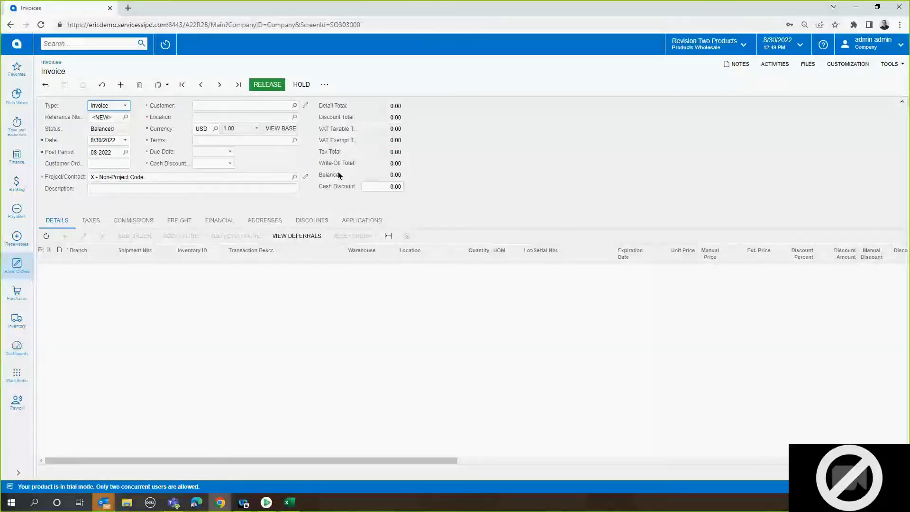
left_click(295, 106)
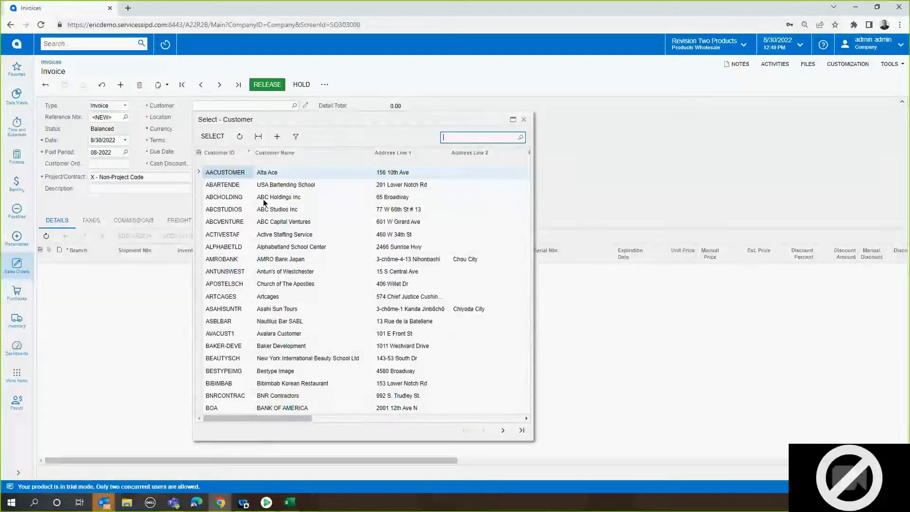
double_click(237, 184)
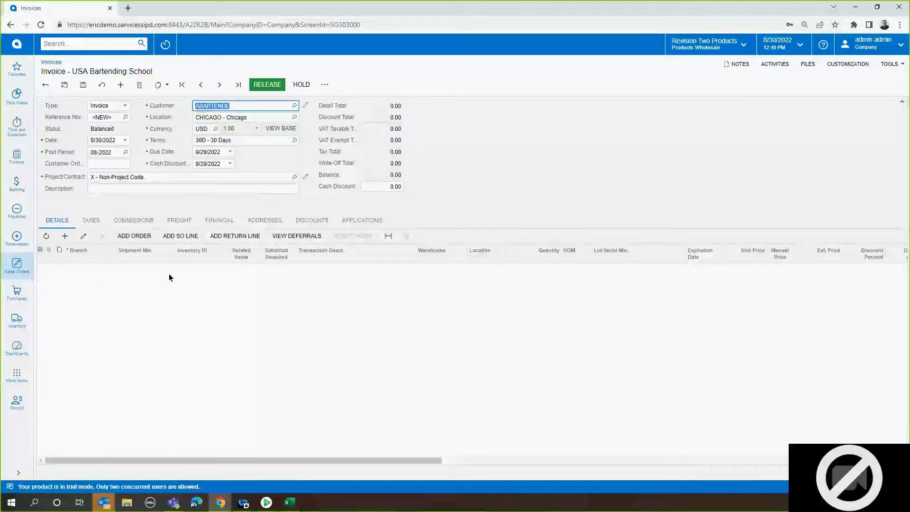
Change the new document's type to Cash Return and accept discarding the unsaved changes
left_click(122, 110)
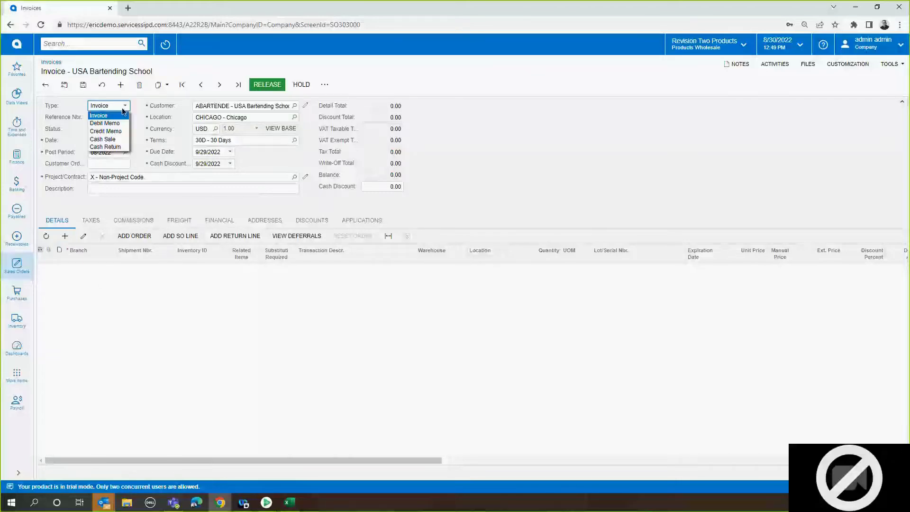
left_click(118, 149)
left_click(497, 74)
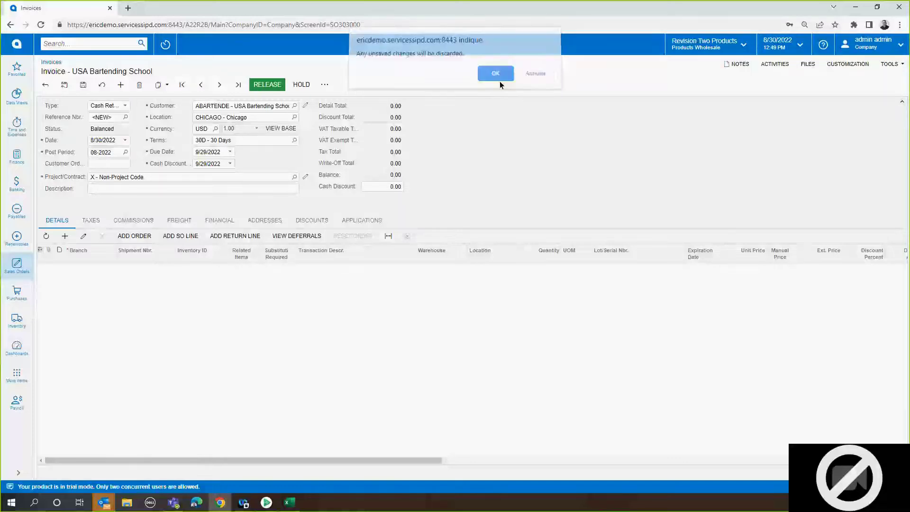
Set the cash return's customer to ABARTENDE - USA Bartending School and bring up the lines available for return
left_click(295, 104)
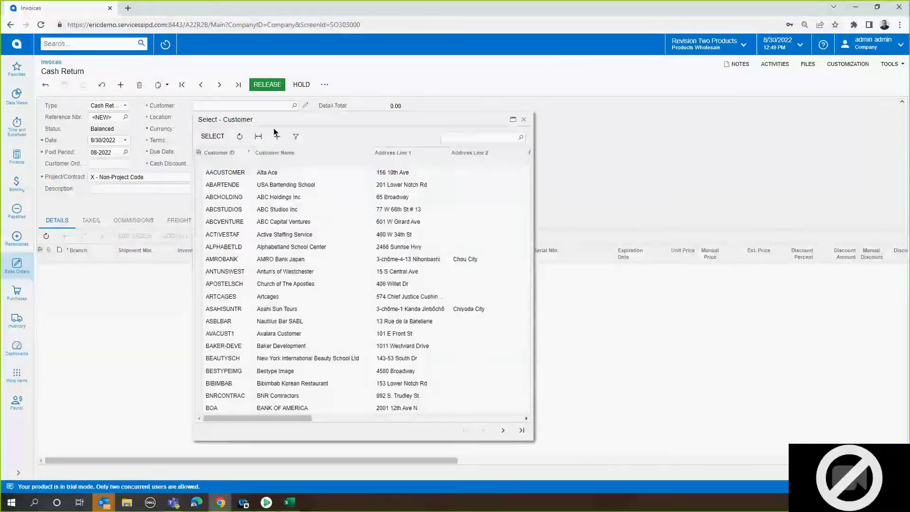
double_click(228, 179)
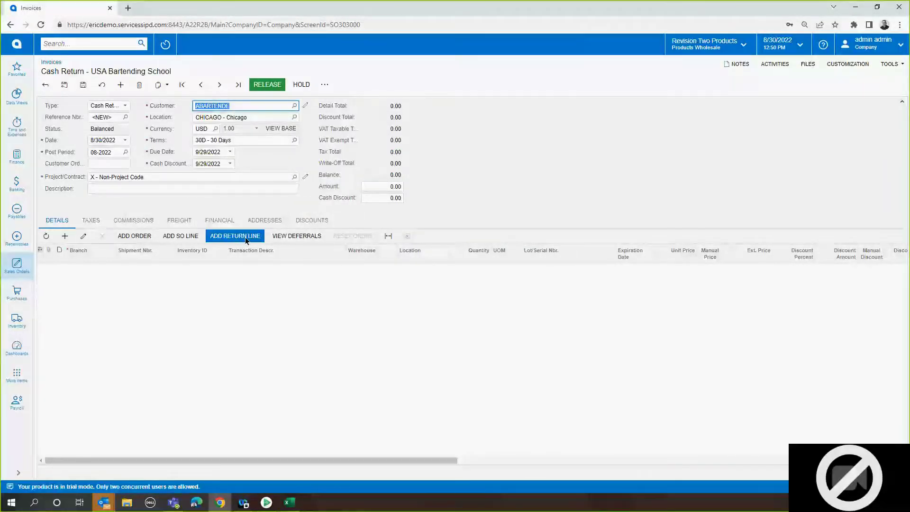
left_click(246, 237)
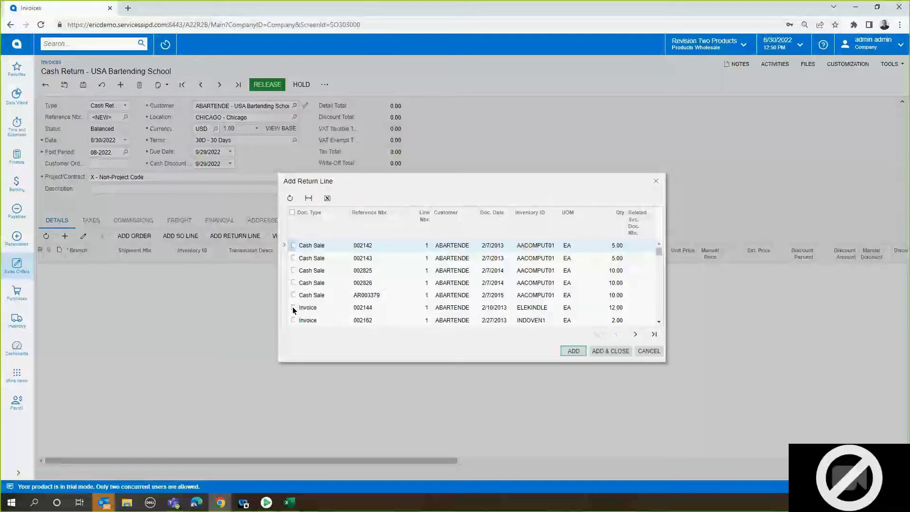
Mark the ELEKINDLE invoice line with quantity 12 for return, and cancel without adding it to the cash return
left_click(293, 308)
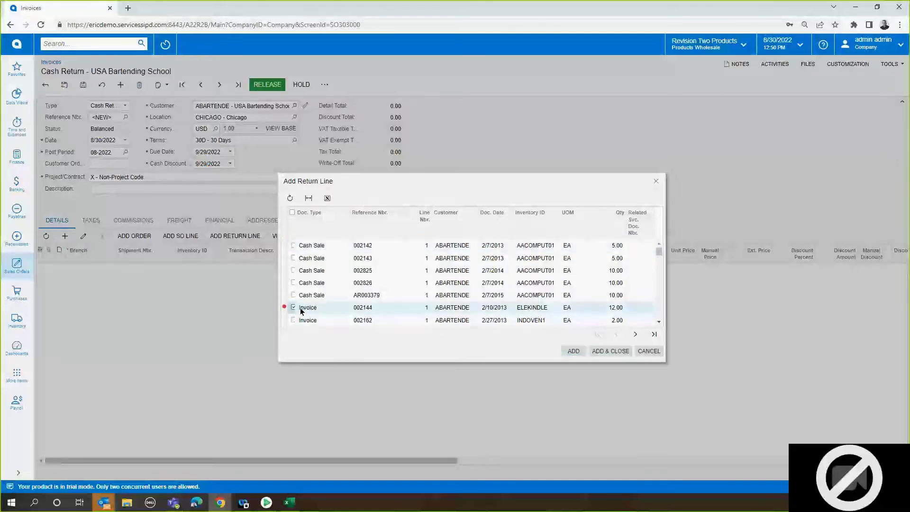
left_click(649, 351)
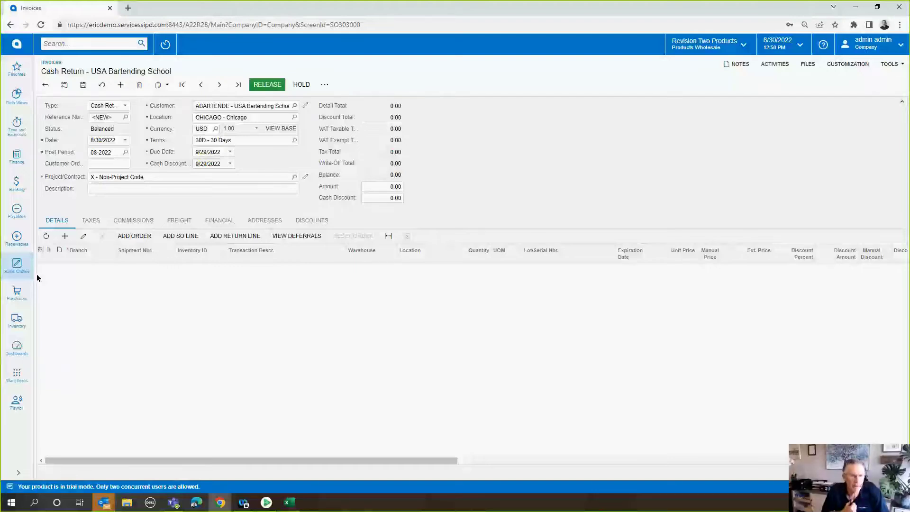
key("alt+Tab")
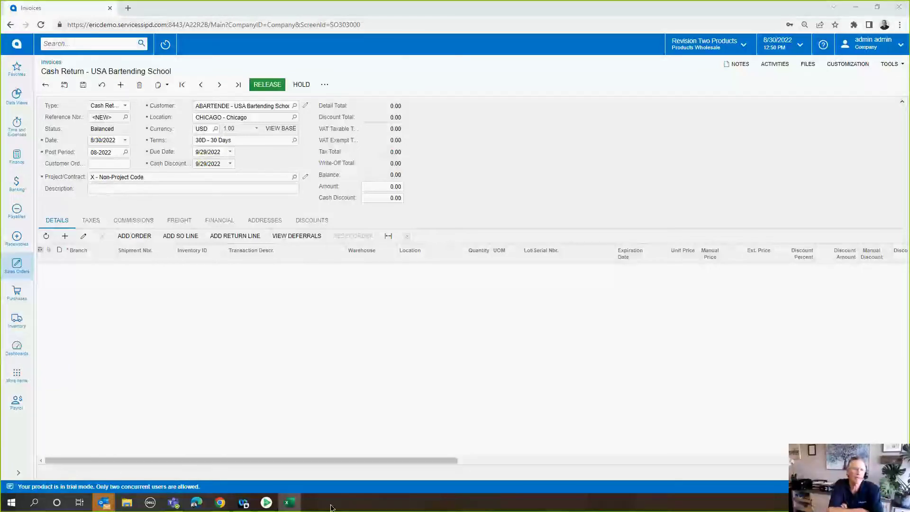
Open the Dead Stock inquiry from the favorites, leaving the cash return without saving it
left_click(17, 69)
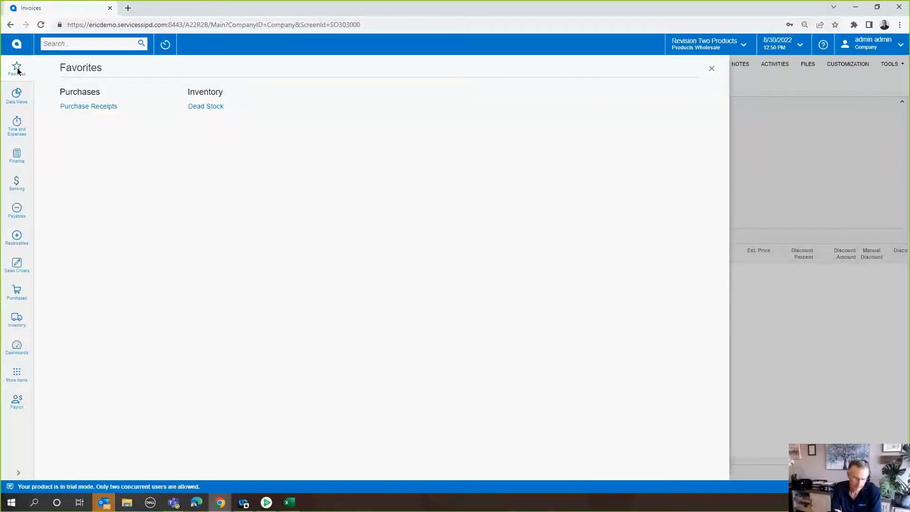
left_click(219, 106)
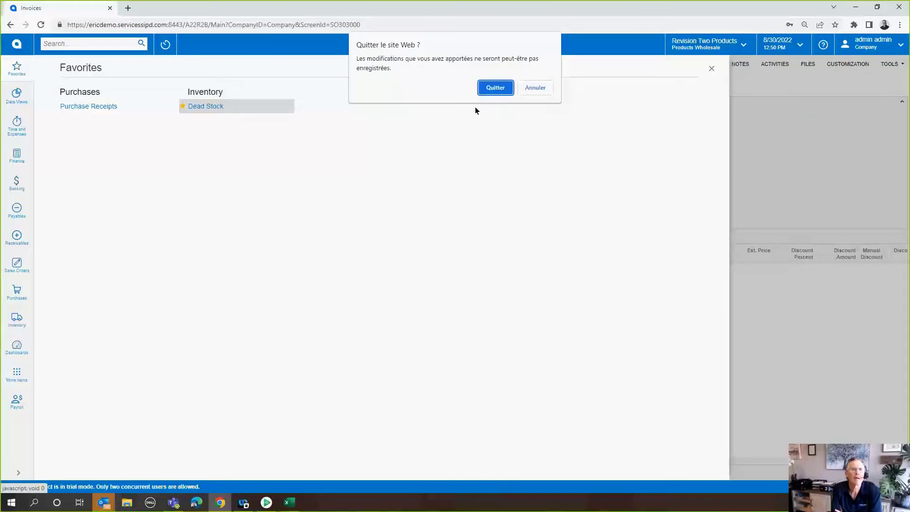
left_click(493, 89)
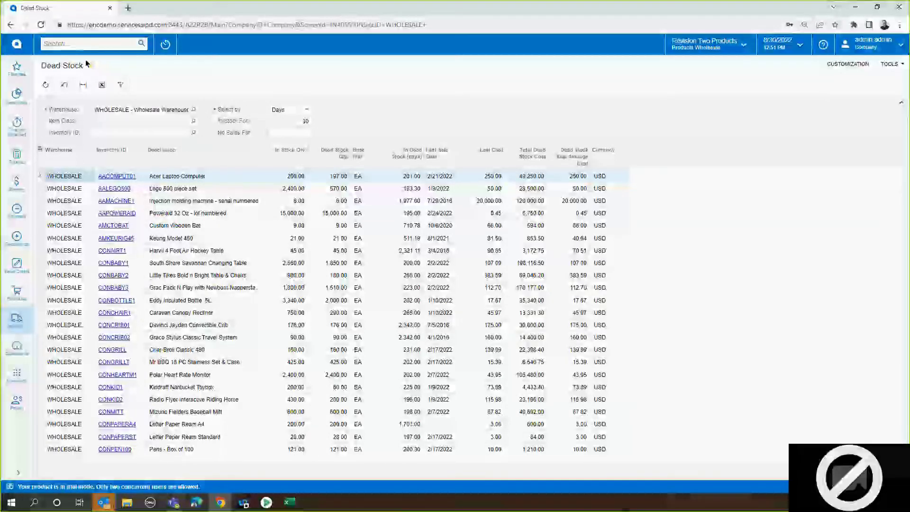
Open Inventory Preferences and examine the inventory turnover settings
left_click(17, 319)
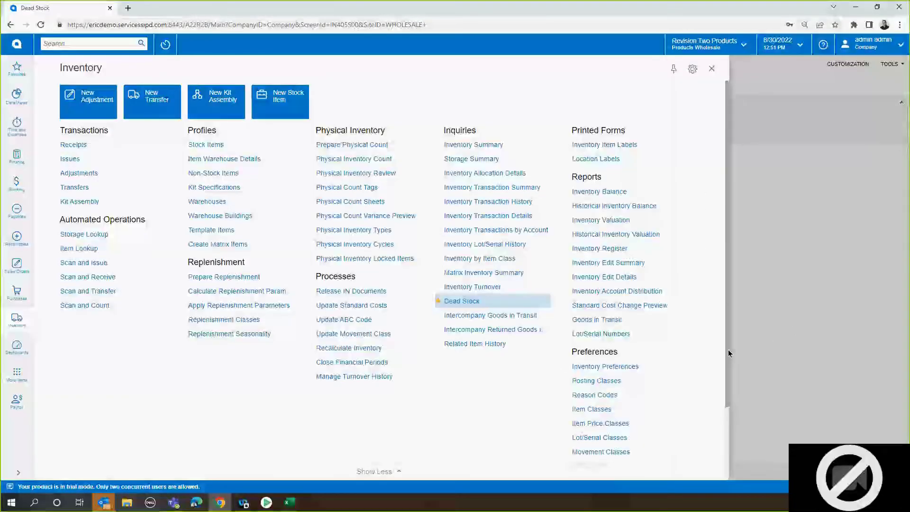
left_click(622, 367)
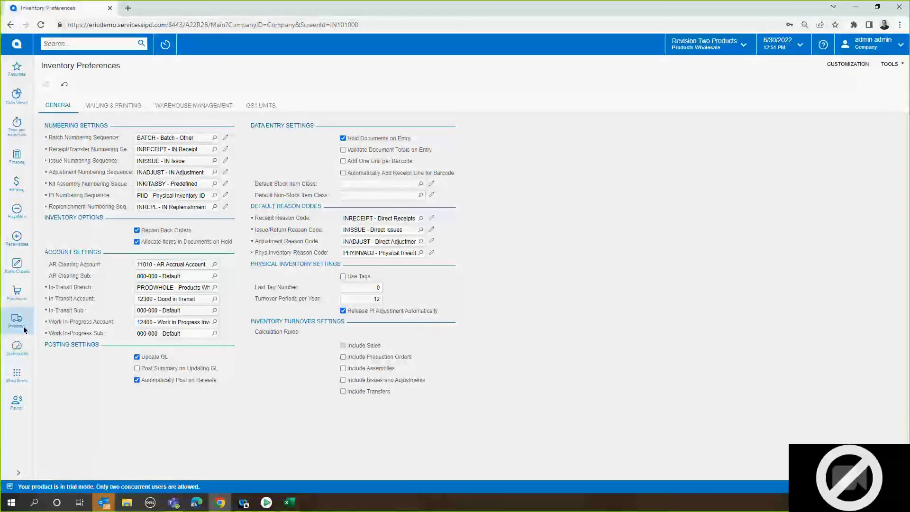
Search the menu items for "turn" and open the Inventory Turnover inquiry
left_click(111, 45)
type("turn")
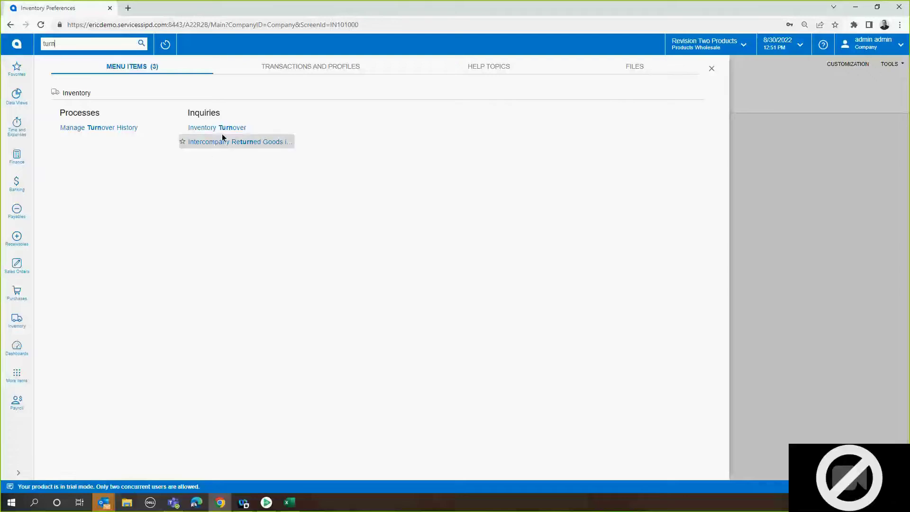
left_click(235, 127)
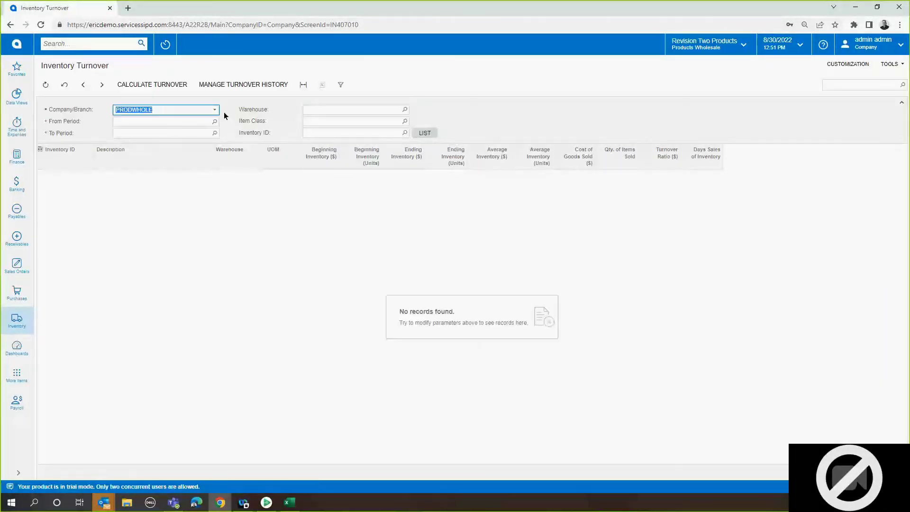
left_click(214, 121)
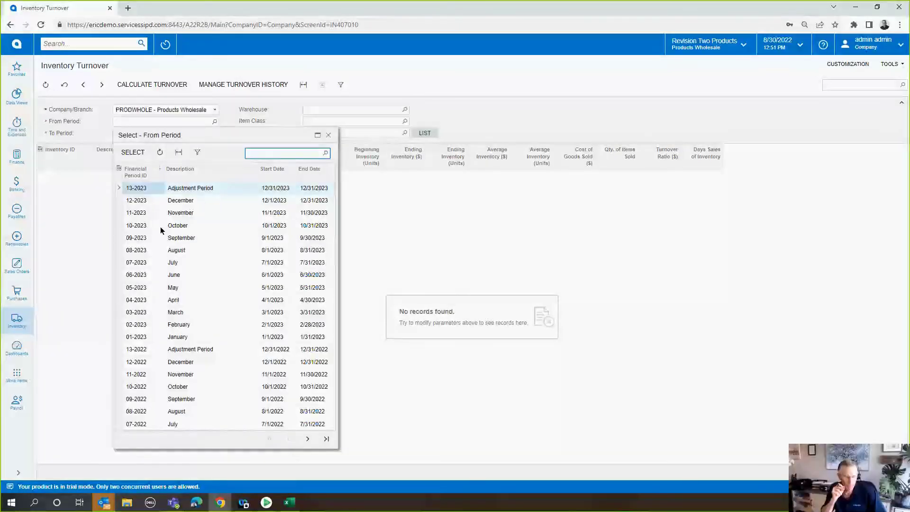
double_click(152, 340)
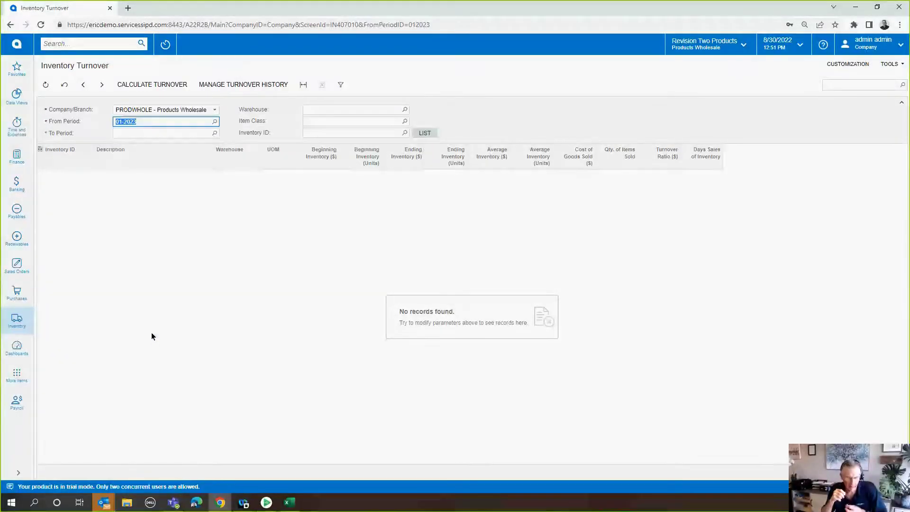
left_click(215, 134)
left_click(318, 146)
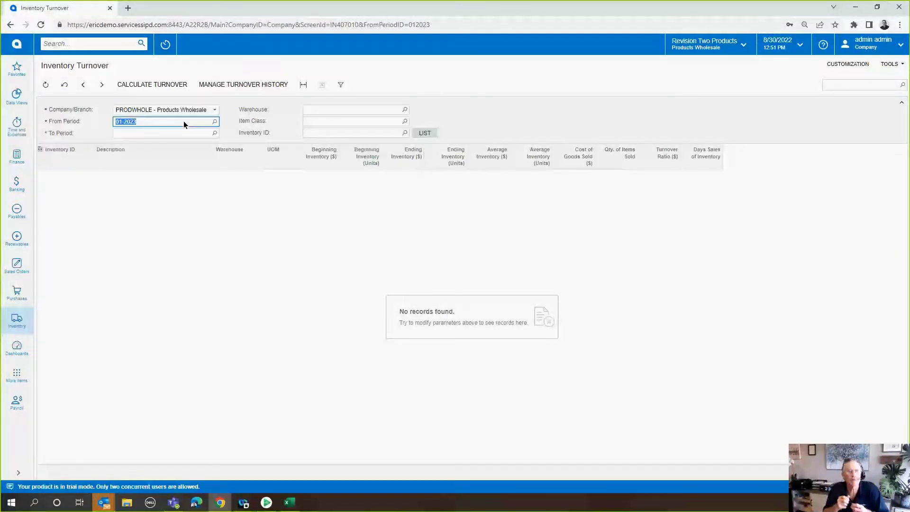
Set the turnover inquiry's period range from 01-2016 to 12-2021
type("012016")
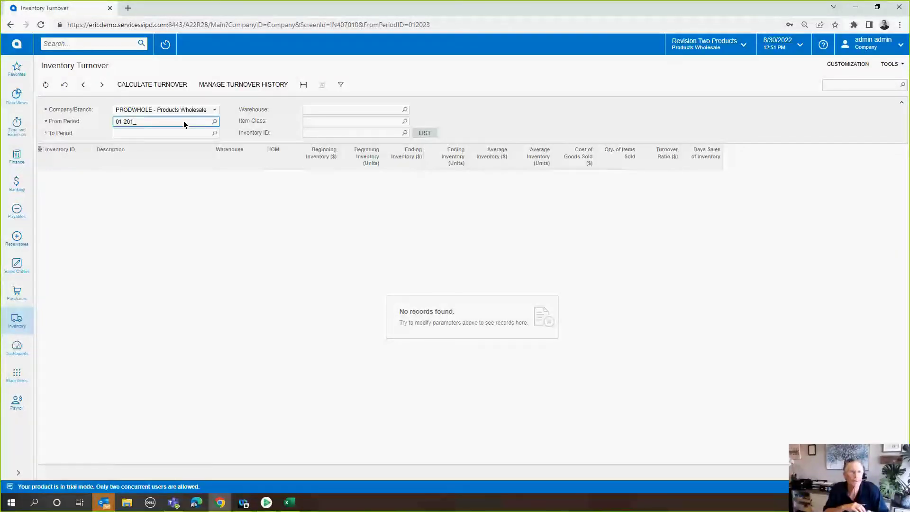
key("Tab")
type("1")
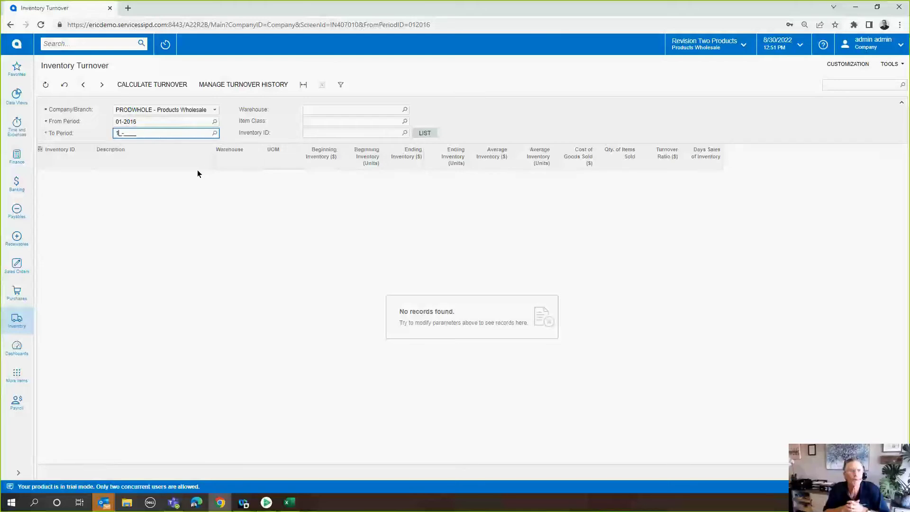
type("2-2021")
key("Tab")
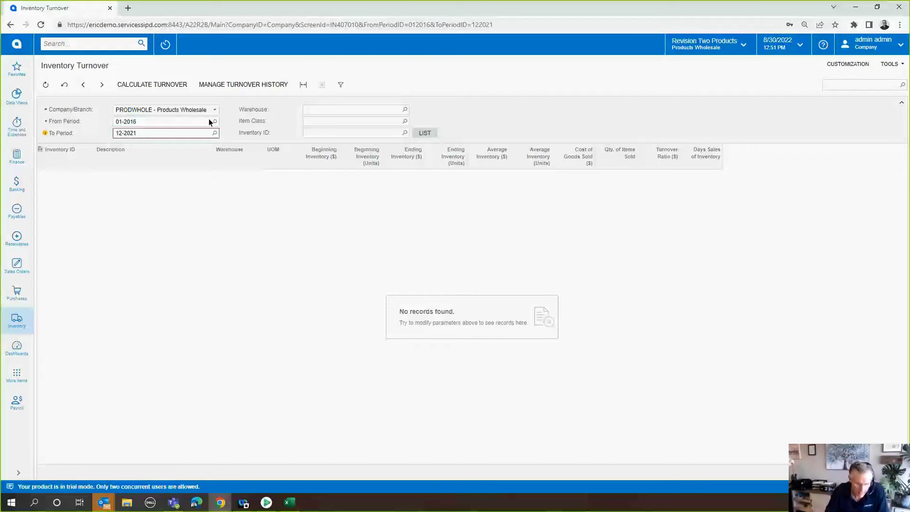
Shorten the turnover period range by setting its end period to 12-2016
mouse_move(183, 130)
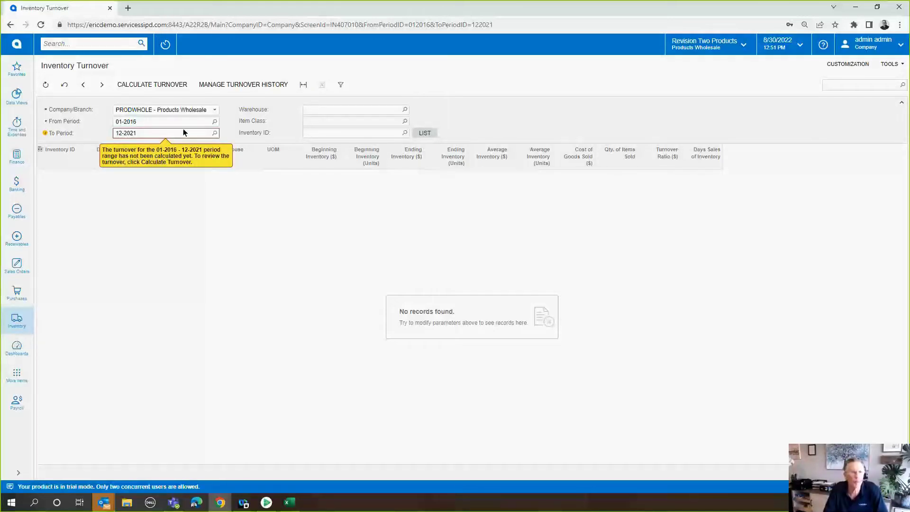
left_click(176, 130)
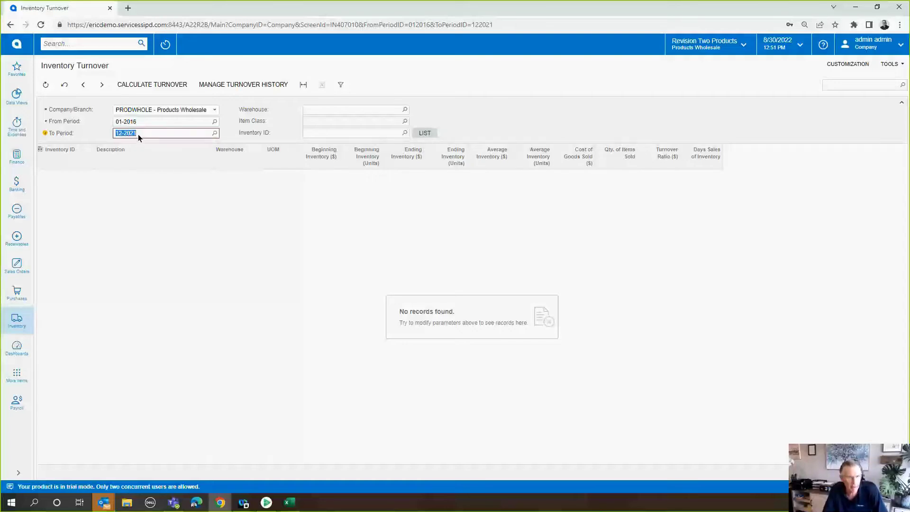
type("12-2016")
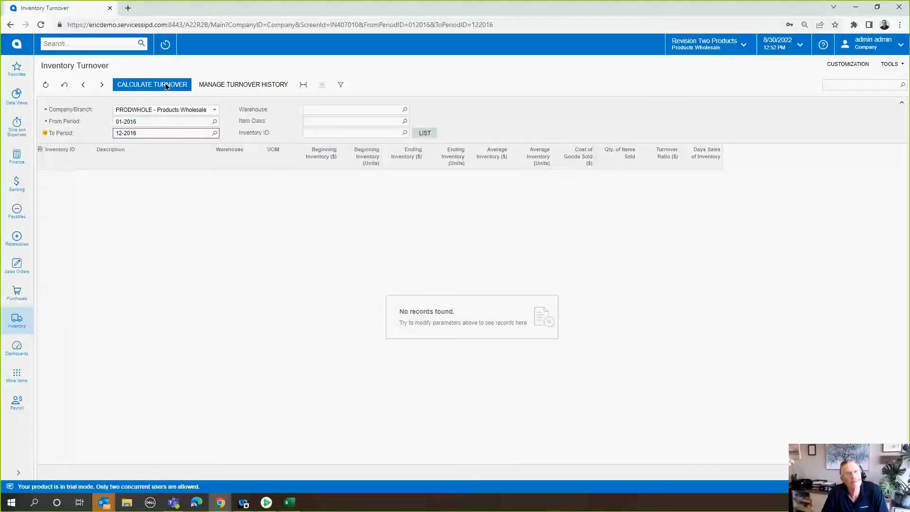
left_click(17, 322)
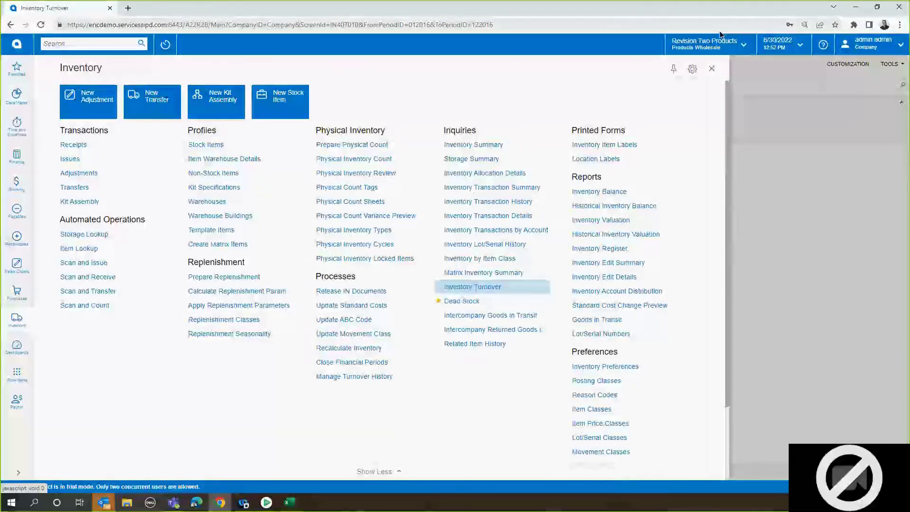
left_click(713, 69)
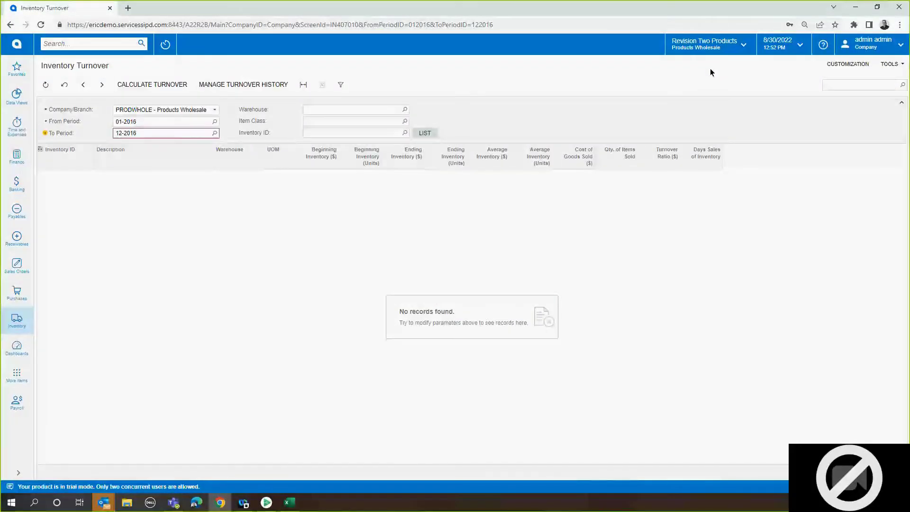
key("alt+Tab")
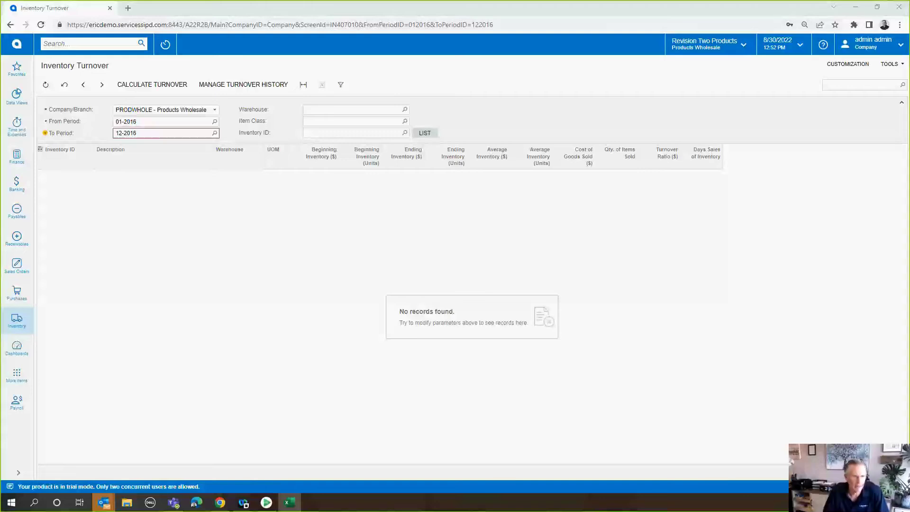
Search the menu items for "convert" and close the search results
left_click(90, 48)
type("convert")
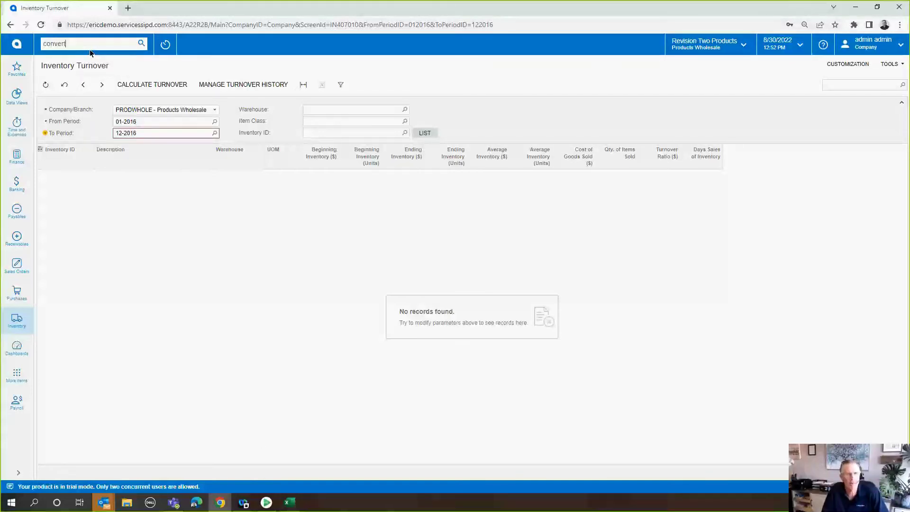
key("Return")
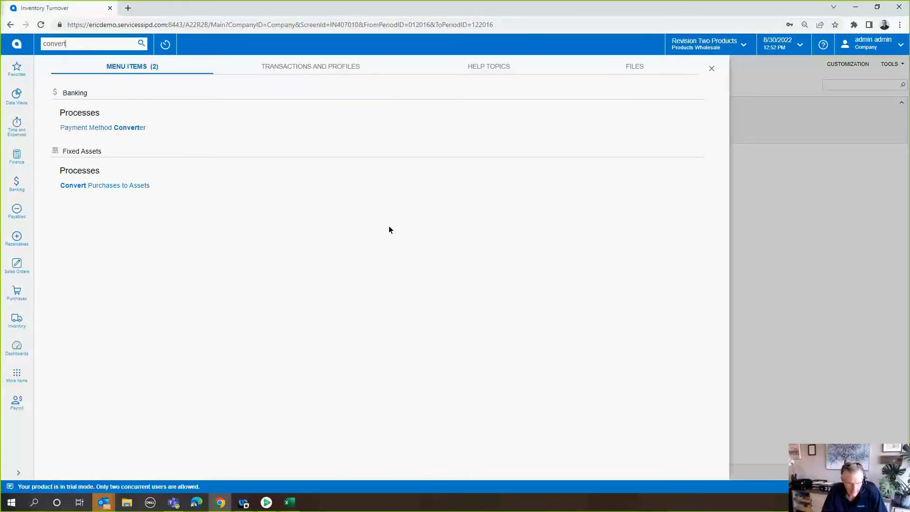
left_click(712, 69)
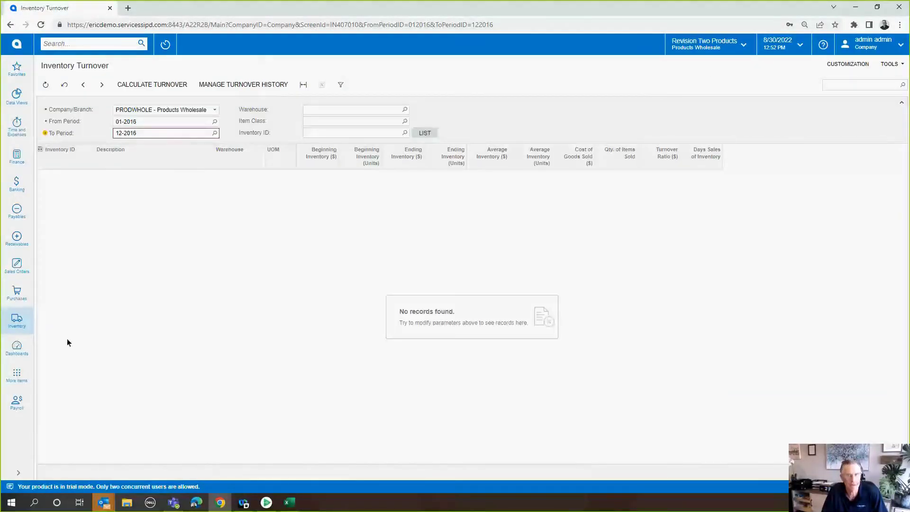
left_click(13, 321)
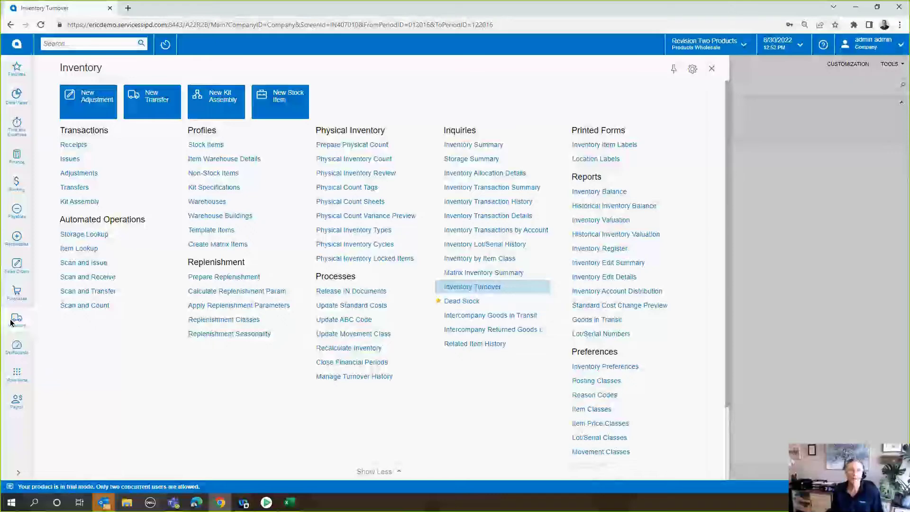
scroll(138, 393, "down", 2)
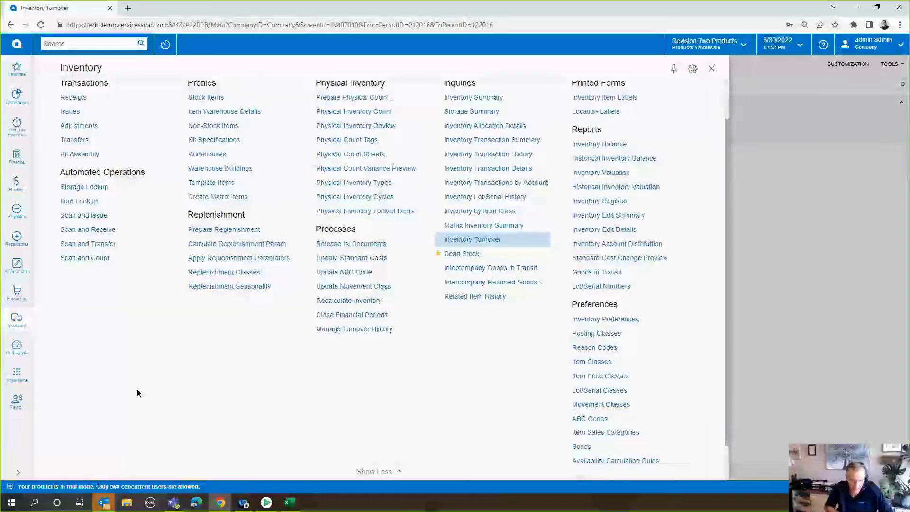
scroll(133, 390, "up", 2)
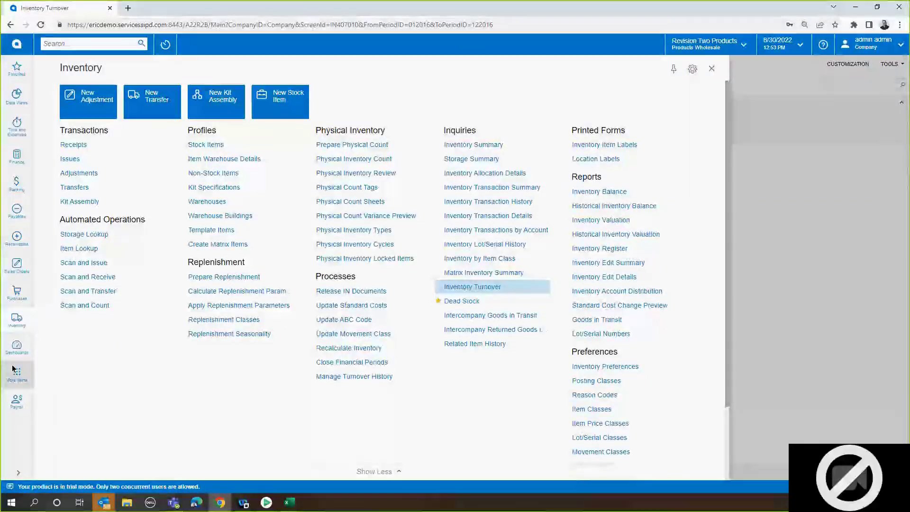
left_click(17, 293)
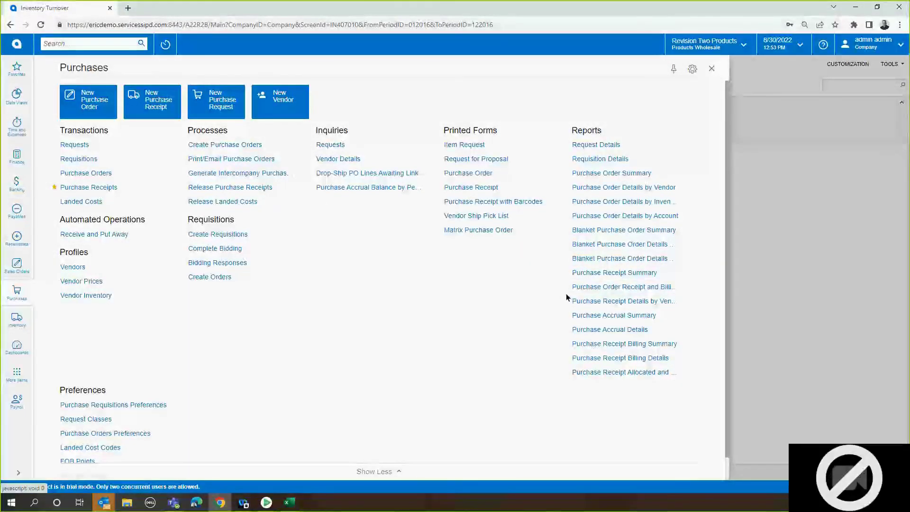
left_click(21, 329)
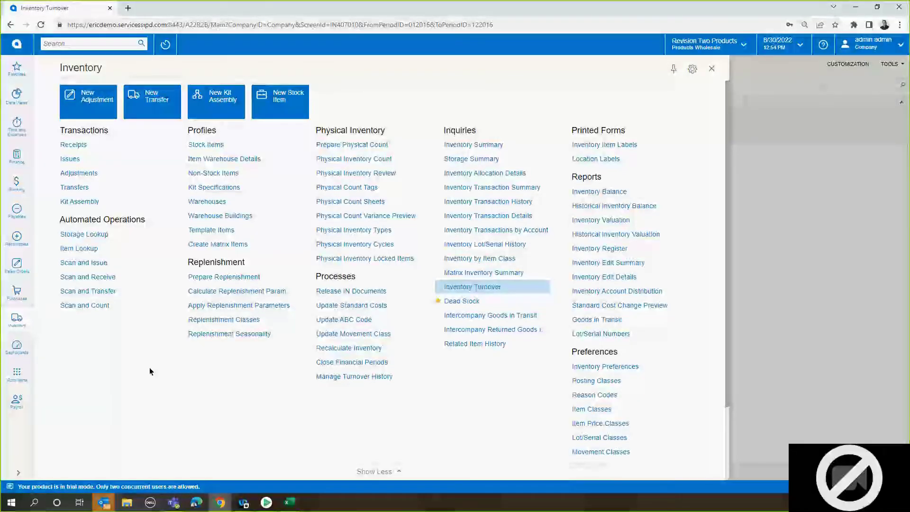
Open the Create Pick Lists process for sales orders
left_click(16, 264)
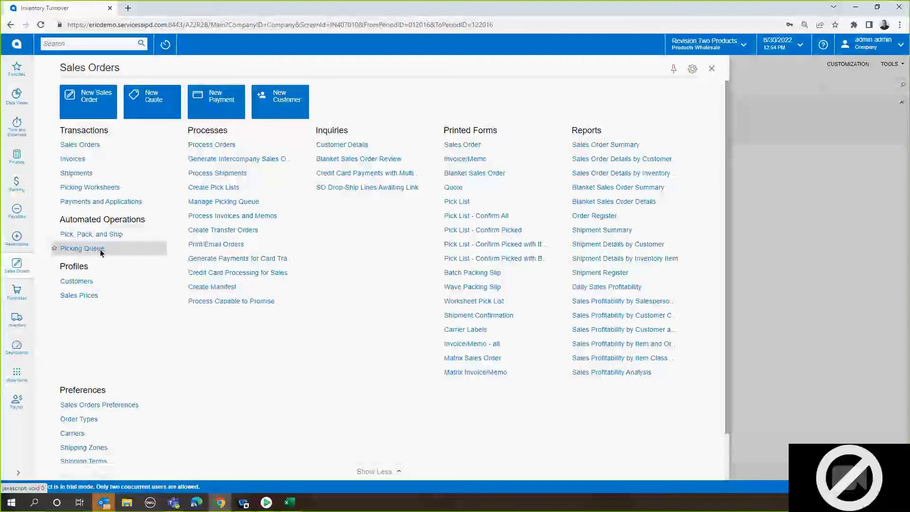
left_click(236, 188)
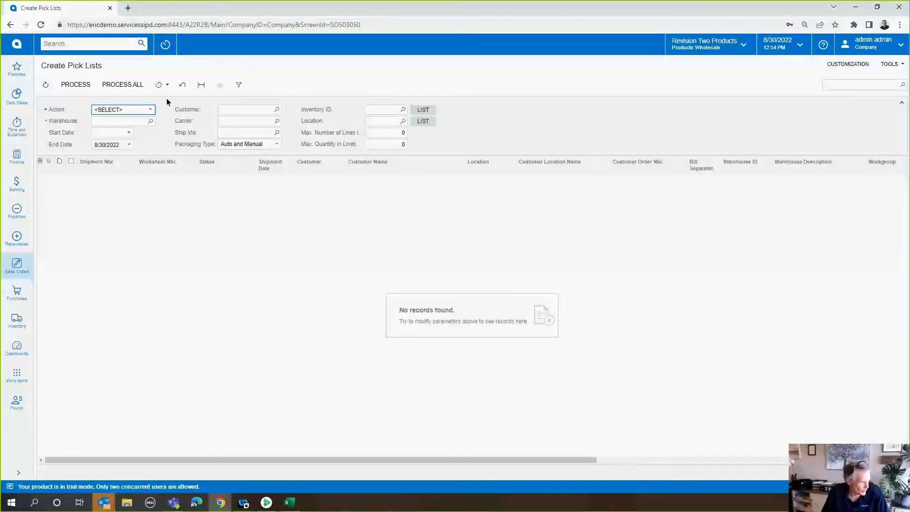
Check the available pick list actions and view the Picking Queue for the WHOLESALE warehouse
left_click(137, 113)
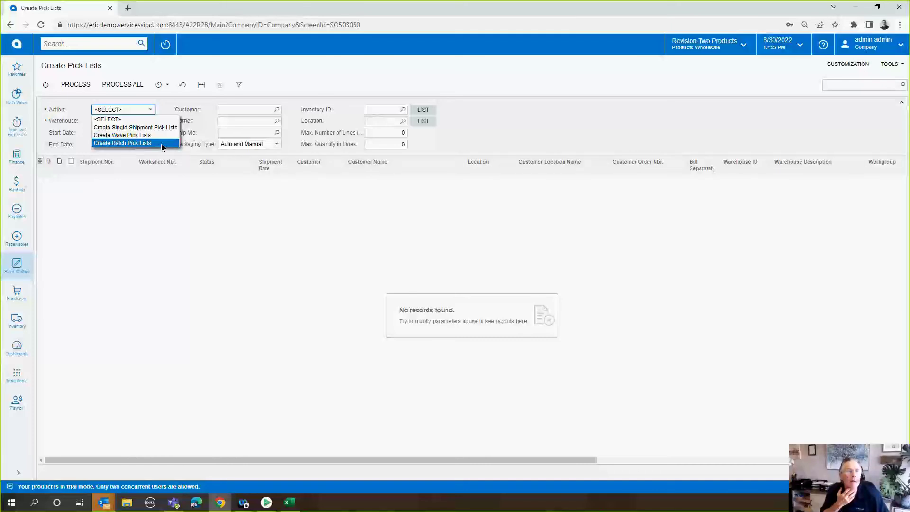
left_click(21, 266)
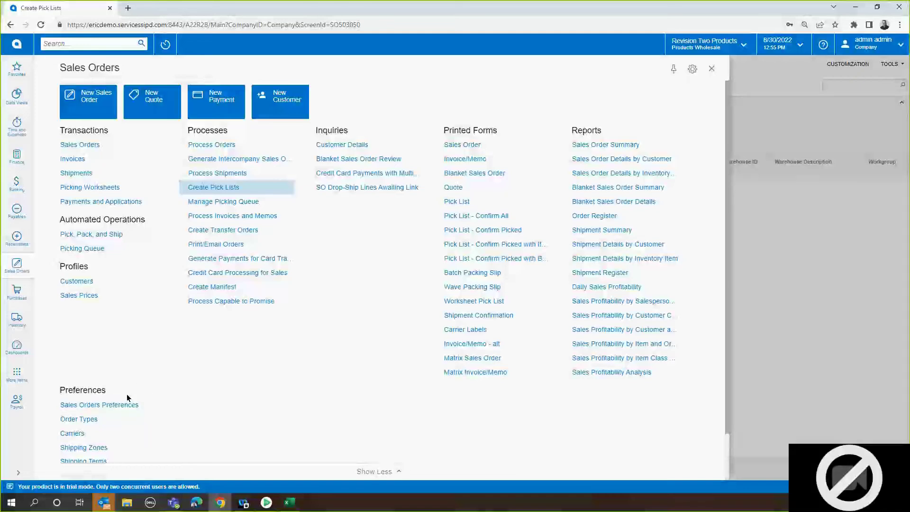
left_click(88, 248)
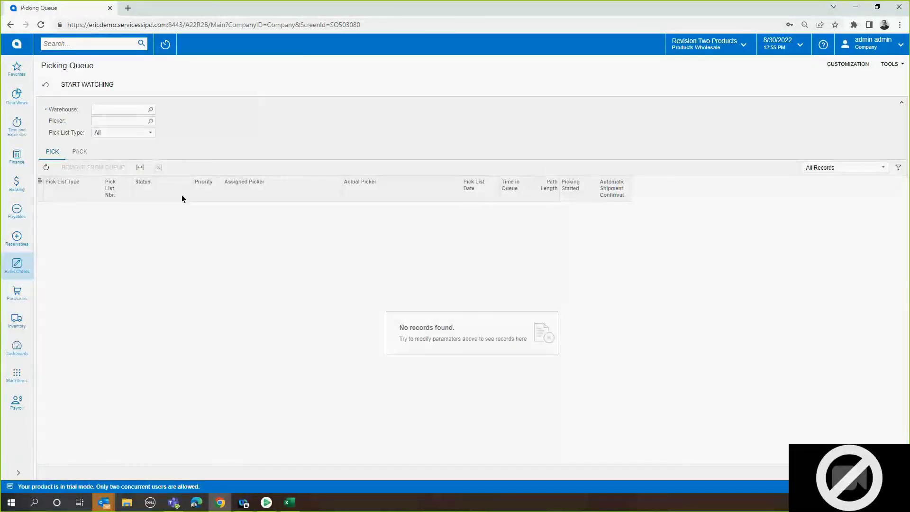
left_click(150, 110)
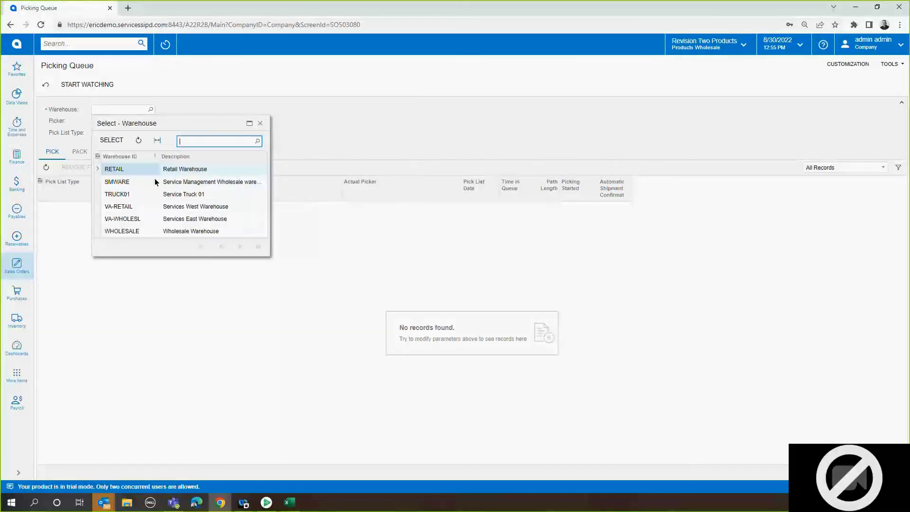
double_click(135, 229)
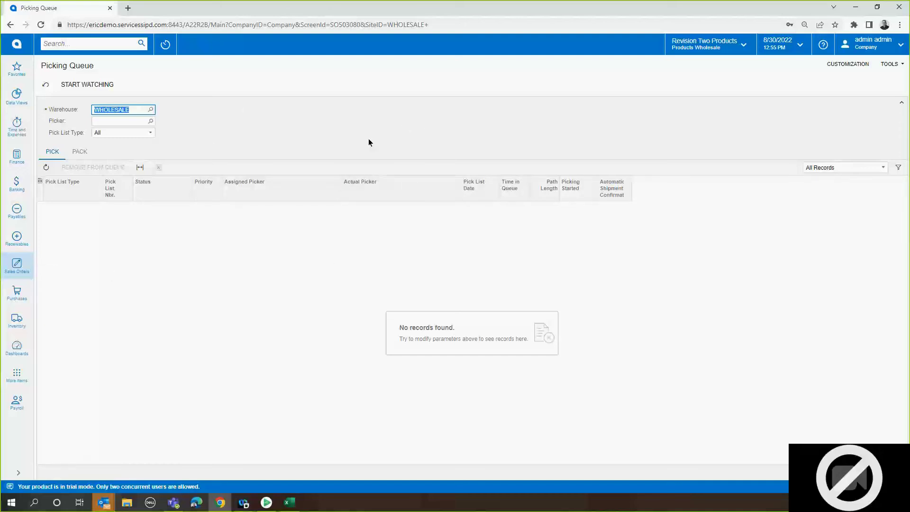
Open the first sales order in the list, for USA Bartending School
left_click(17, 266)
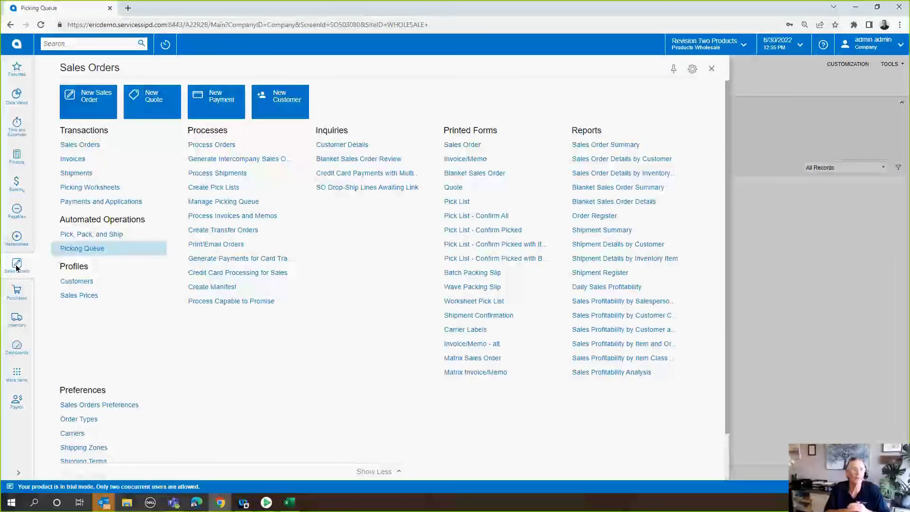
left_click(80, 145)
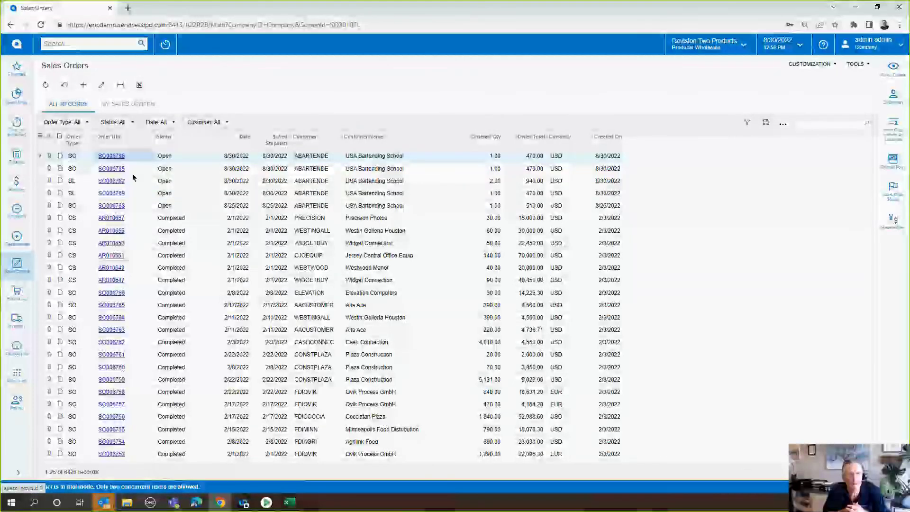
left_click(112, 156)
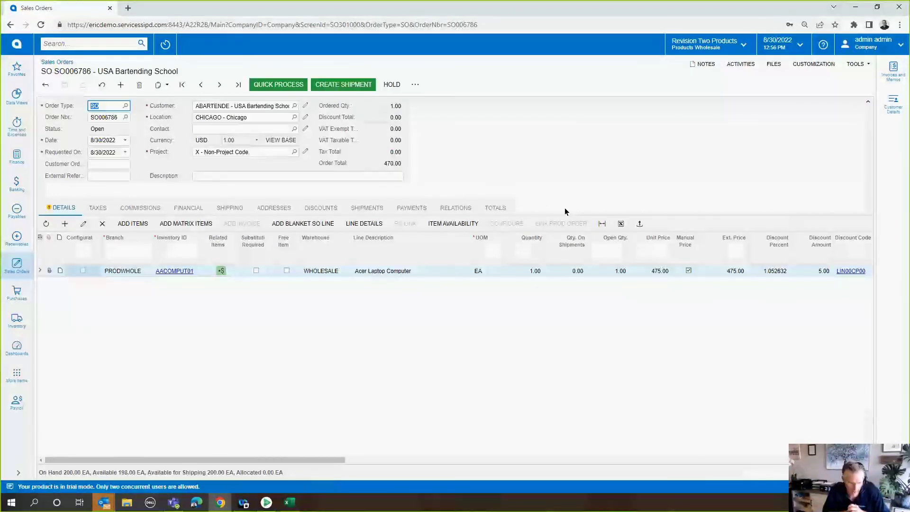
Review the available company branches and locate the Generate Intercompany Sales Orders process
left_click(19, 263)
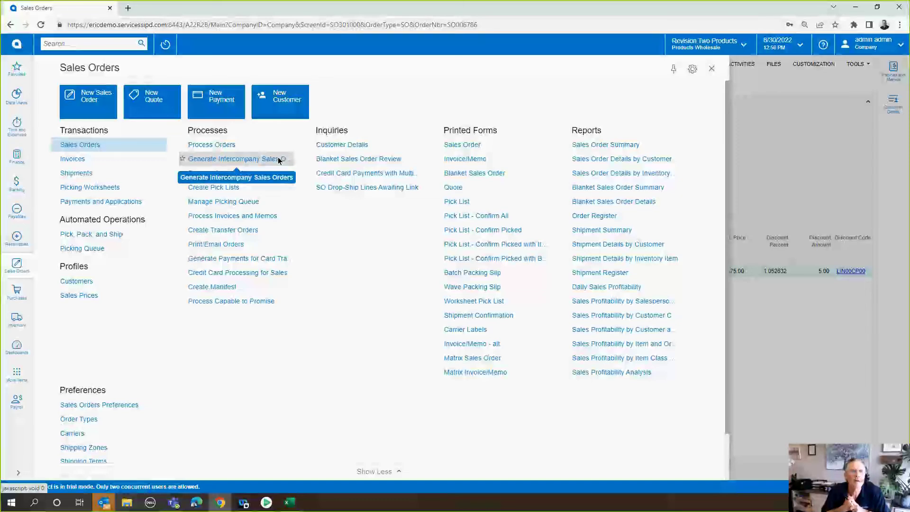
left_click(711, 69)
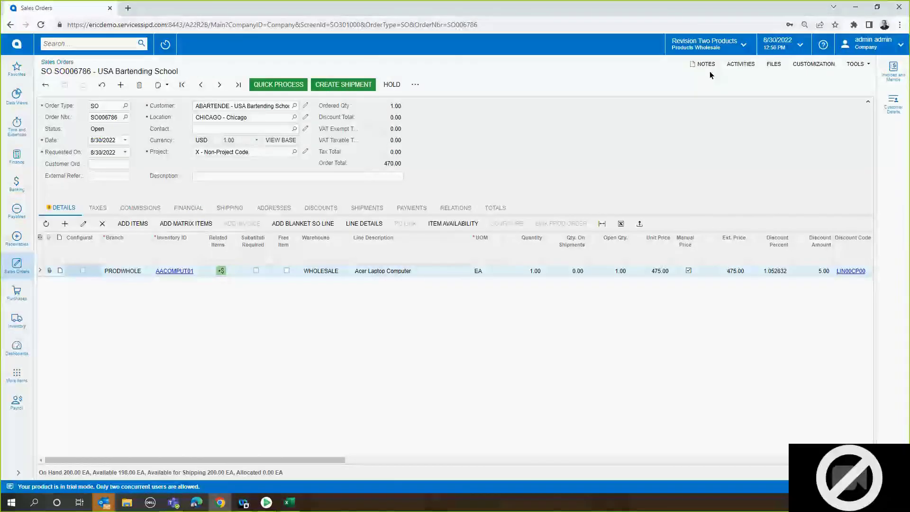
left_click(717, 49)
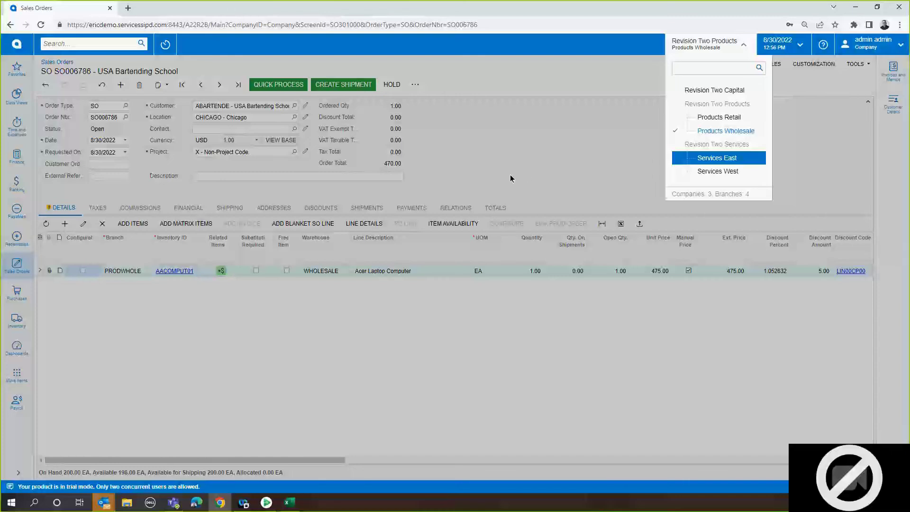
left_click(17, 263)
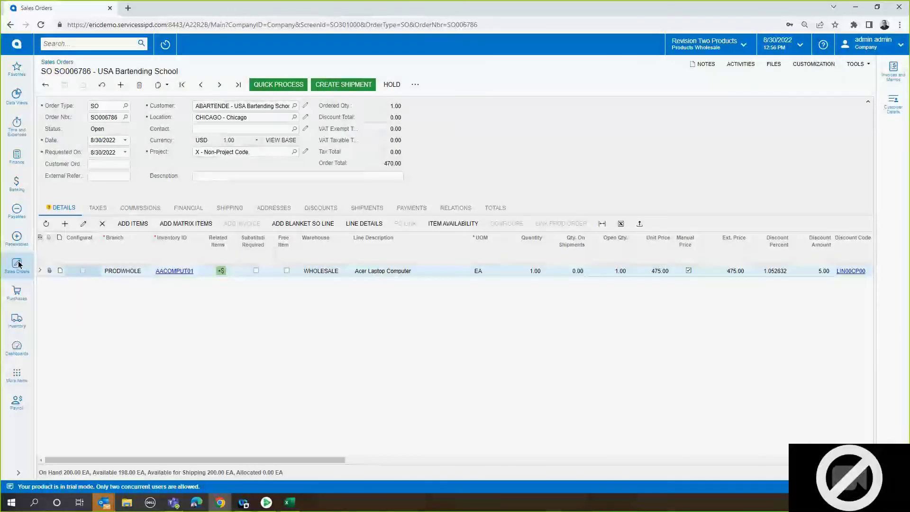
left_click(18, 264)
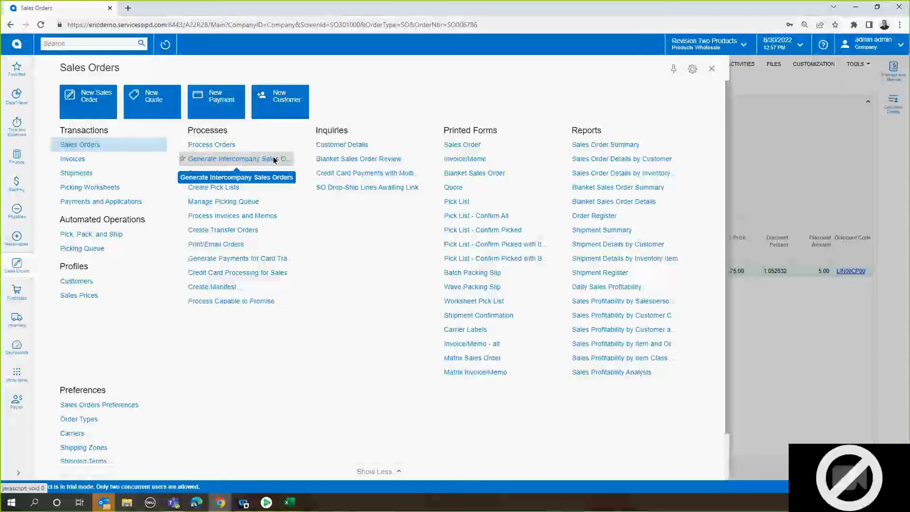
left_click(87, 144)
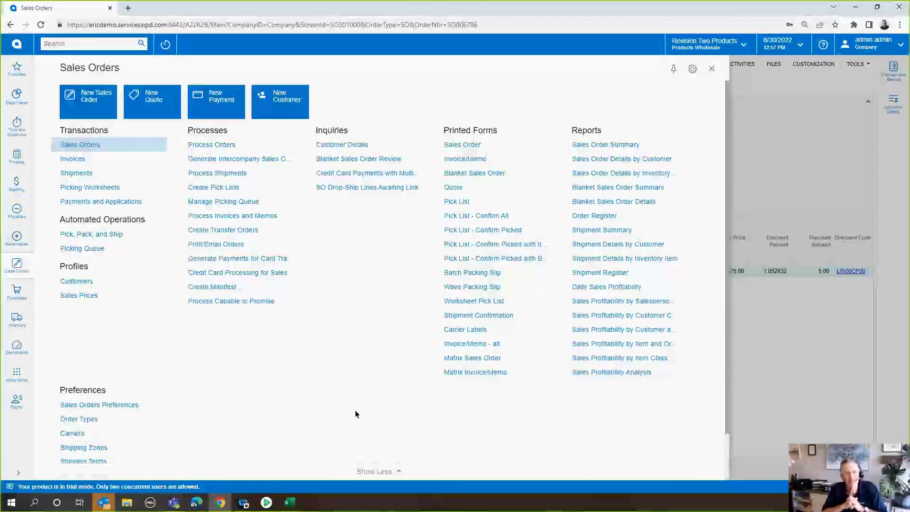
left_click(712, 69)
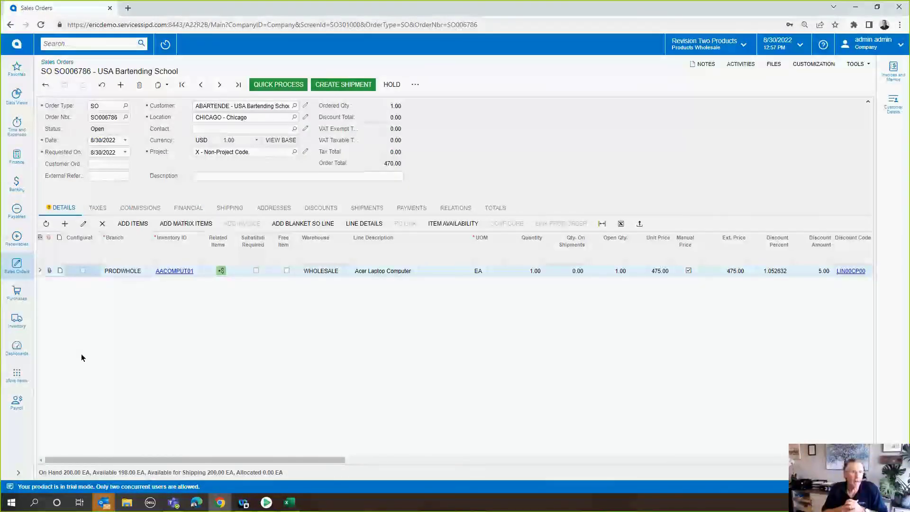
Open the inventory Warehouse Manager dashboard and look over its shipping, receiving and planning figures
left_click(18, 358)
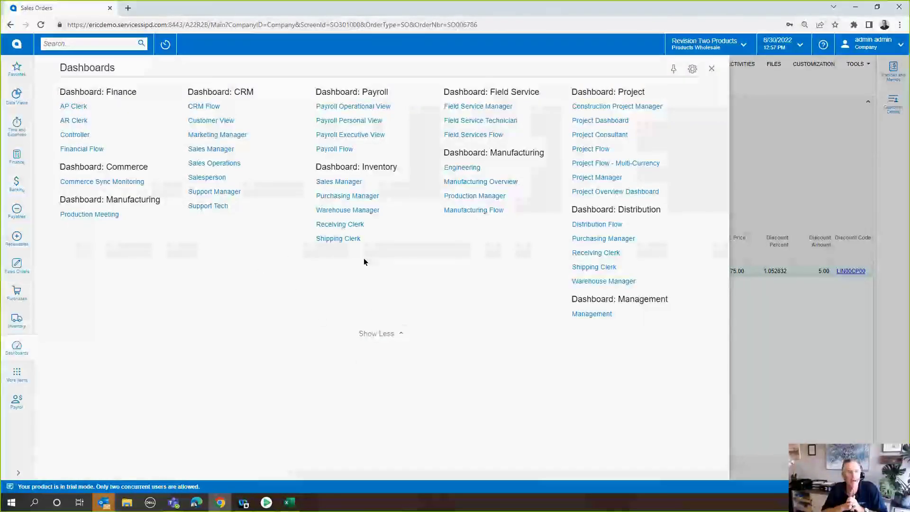
left_click(357, 209)
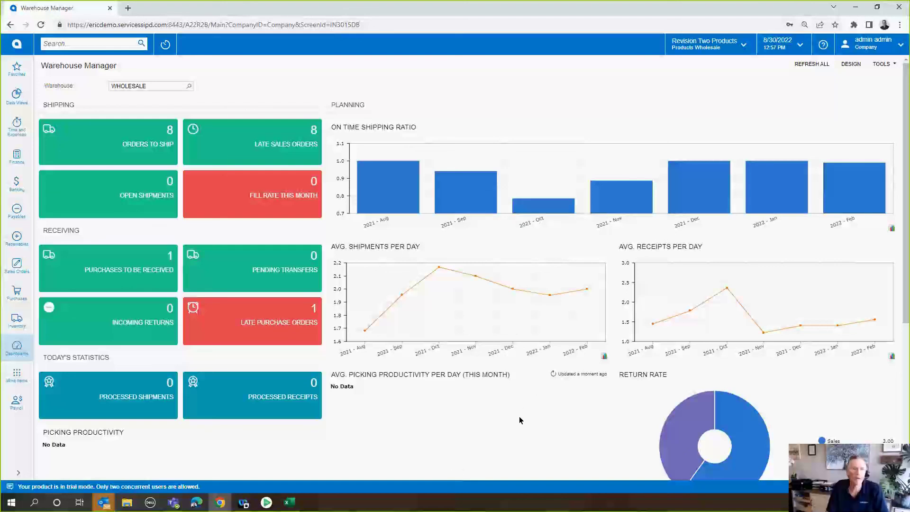
scroll(518, 414, "down", 1)
scroll(519, 414, "up", 1)
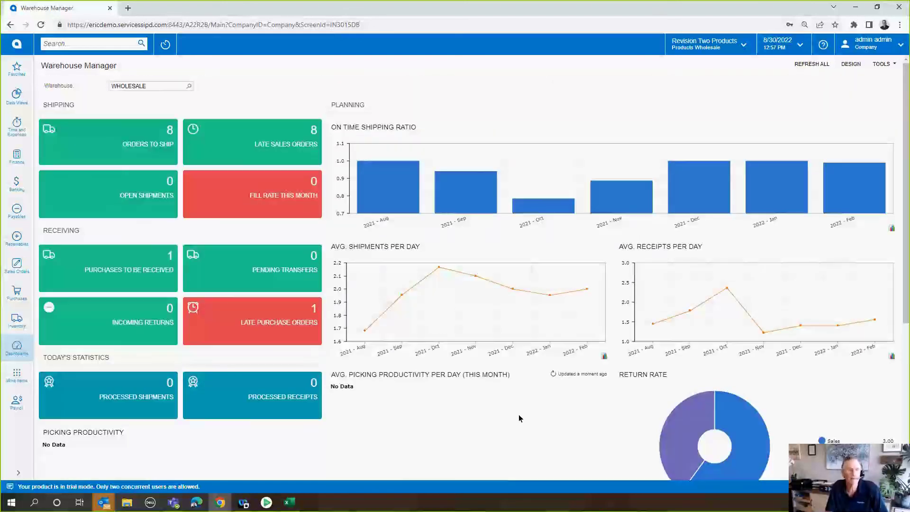